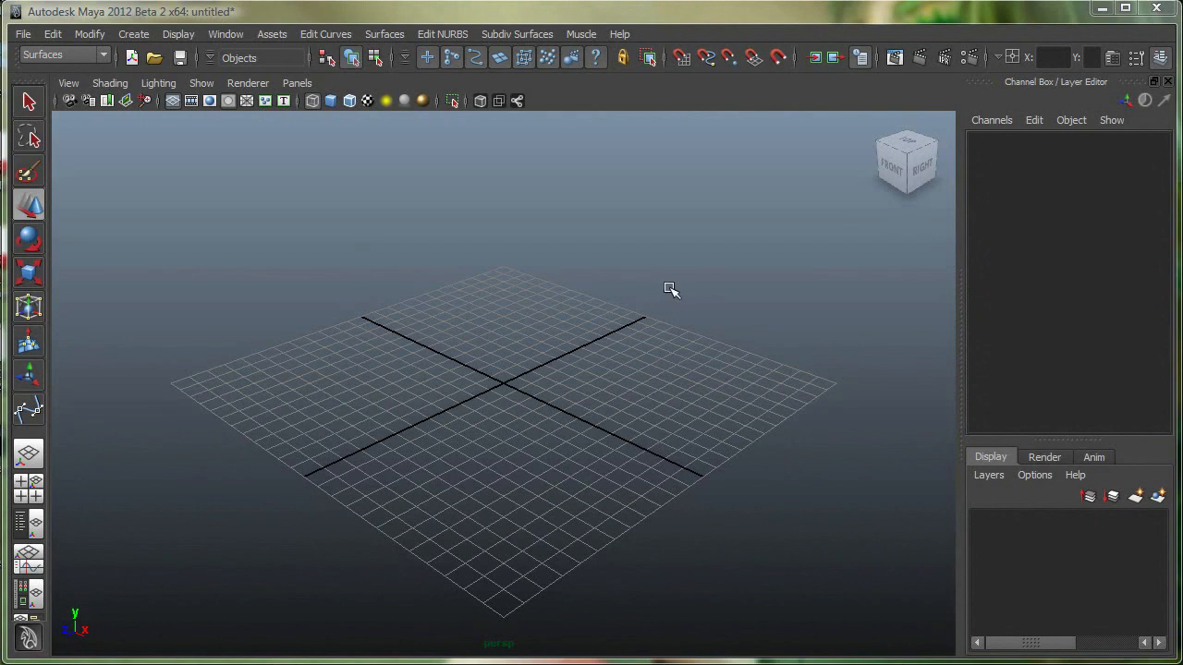
Switch the viewport from perspective to the top view via the hotbox marking menu
{"action": "key", "text": "space"}
{"action": "left_click_drag", "start_coordinate": [669, 288], "coordinate": [631, 294]}
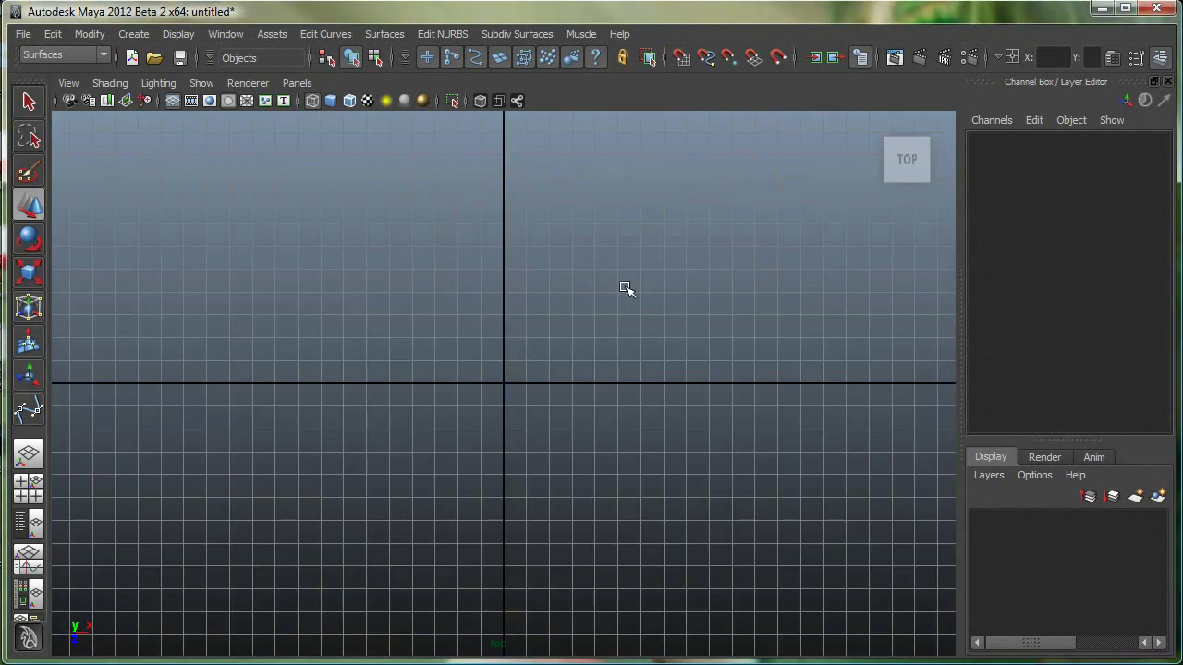
Start a Bezier curve with its first three anchor points and tangents across the top view
{"action": "left_click", "coordinate": [133, 33]}
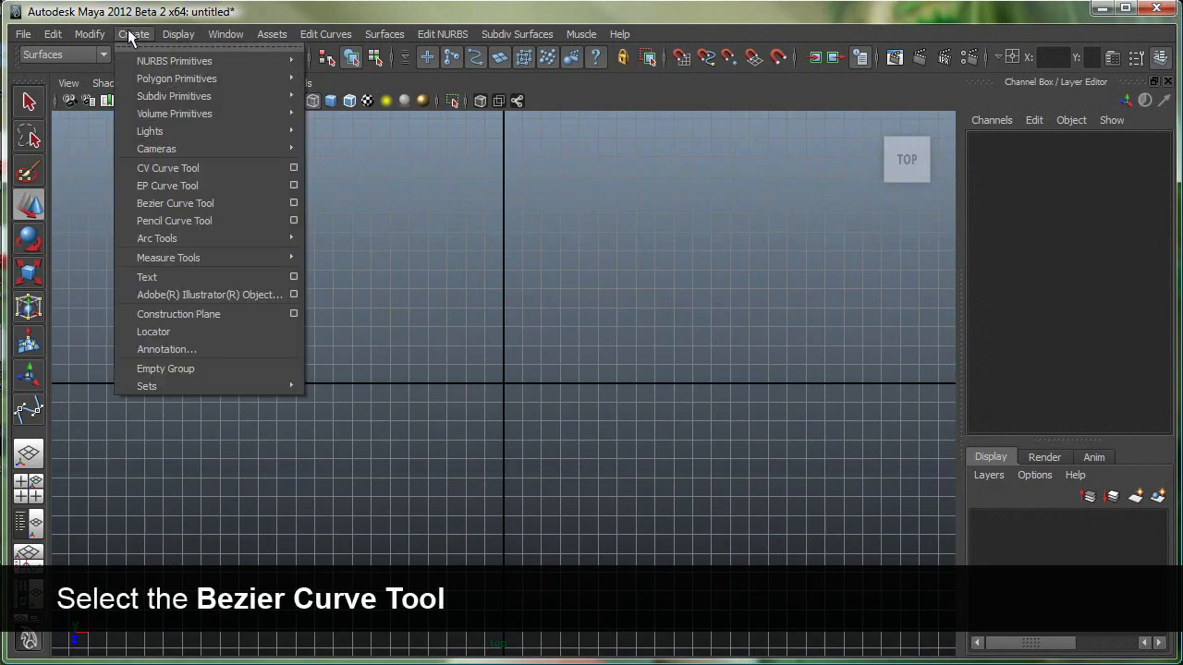
{"action": "left_click", "coordinate": [203, 205]}
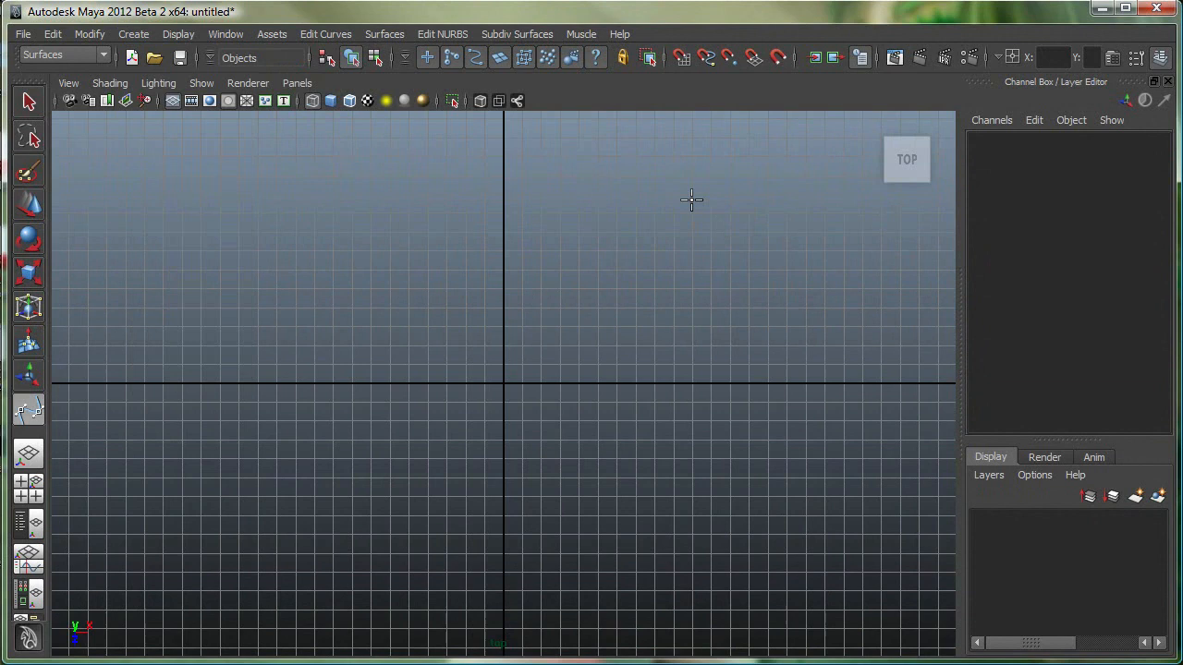
{"action": "left_click_drag", "start_coordinate": [687, 203], "coordinate": [596, 215]}
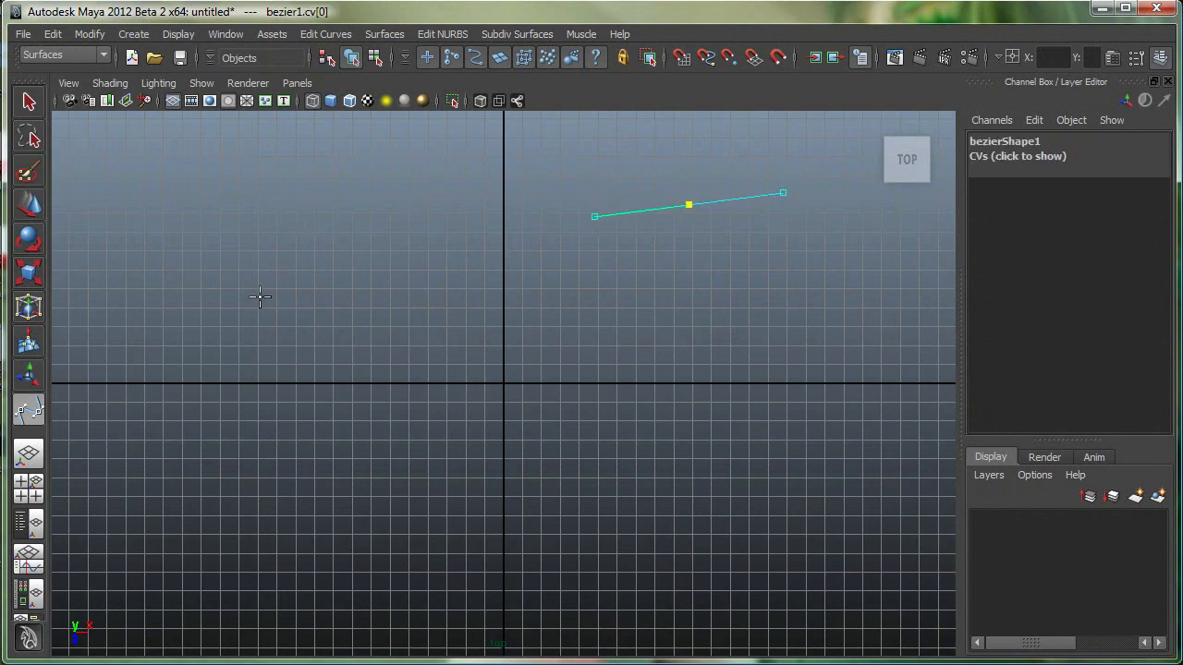
{"action": "left_click_drag", "start_coordinate": [267, 306], "coordinate": [234, 407]}
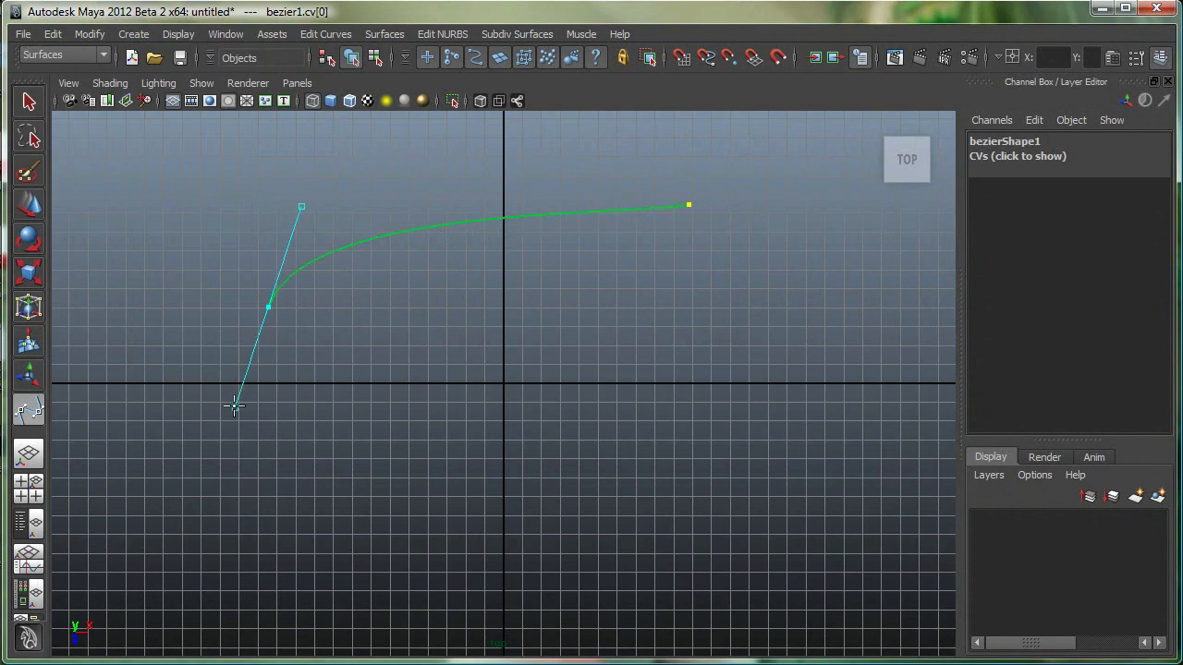
{"action": "left_click_drag", "start_coordinate": [341, 565], "coordinate": [453, 604]}
{"action": "scroll", "coordinate": [633, 557], "scroll_direction": "down", "scroll_amount": 2}
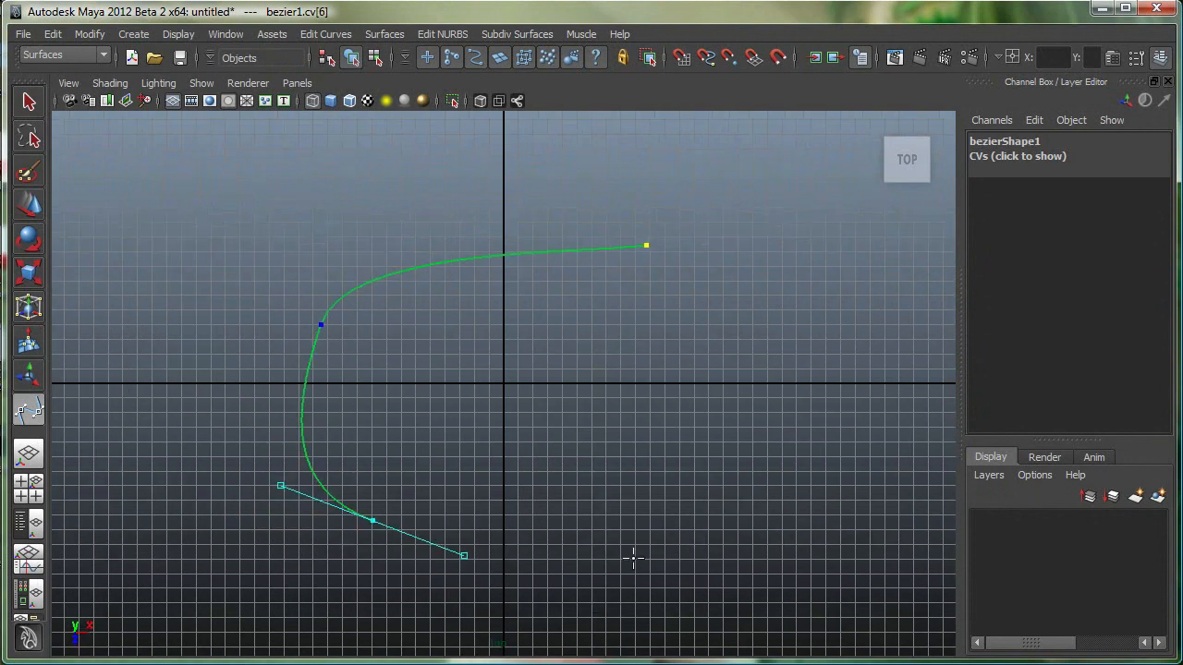
Continue the path along the bottom and up toward the right end
{"action": "middle_click_drag", "start_coordinate": [634, 557], "coordinate": [514, 499], "text": "alt"}
{"action": "left_click_drag", "start_coordinate": [510, 499], "coordinate": [582, 477]}
{"action": "left_click_drag", "start_coordinate": [681, 365], "coordinate": [779, 327]}
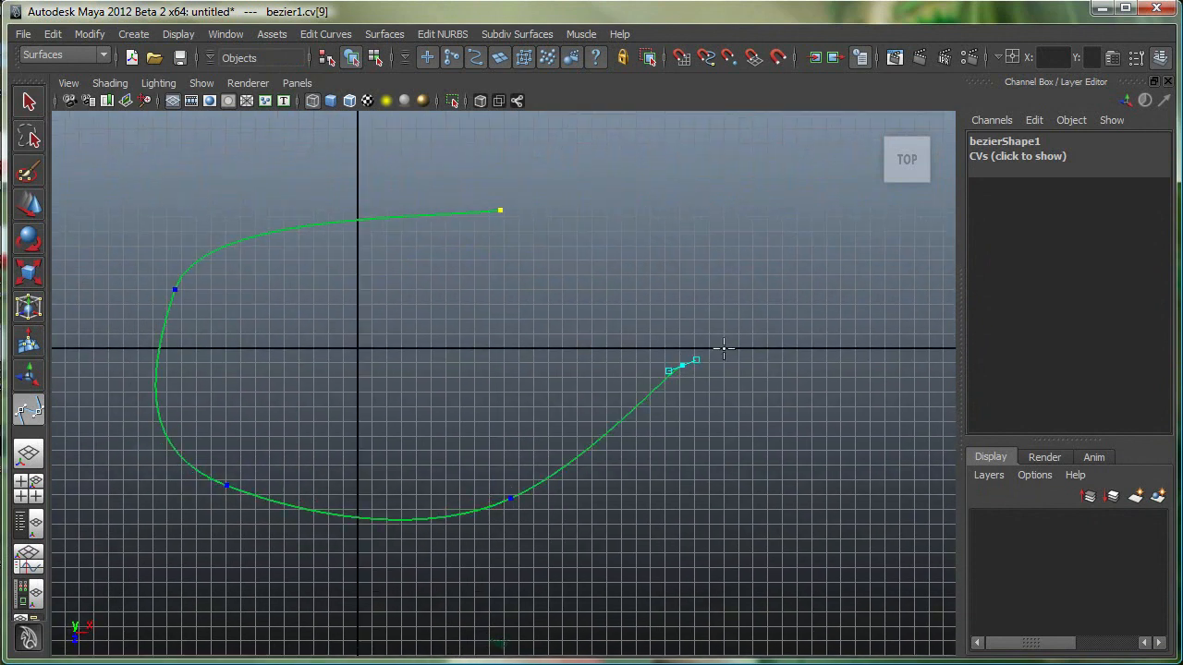
{"action": "scroll", "coordinate": [554, 401], "scroll_direction": "down", "scroll_amount": 2}
{"action": "left_click_drag", "start_coordinate": [822, 428], "coordinate": [833, 513]}
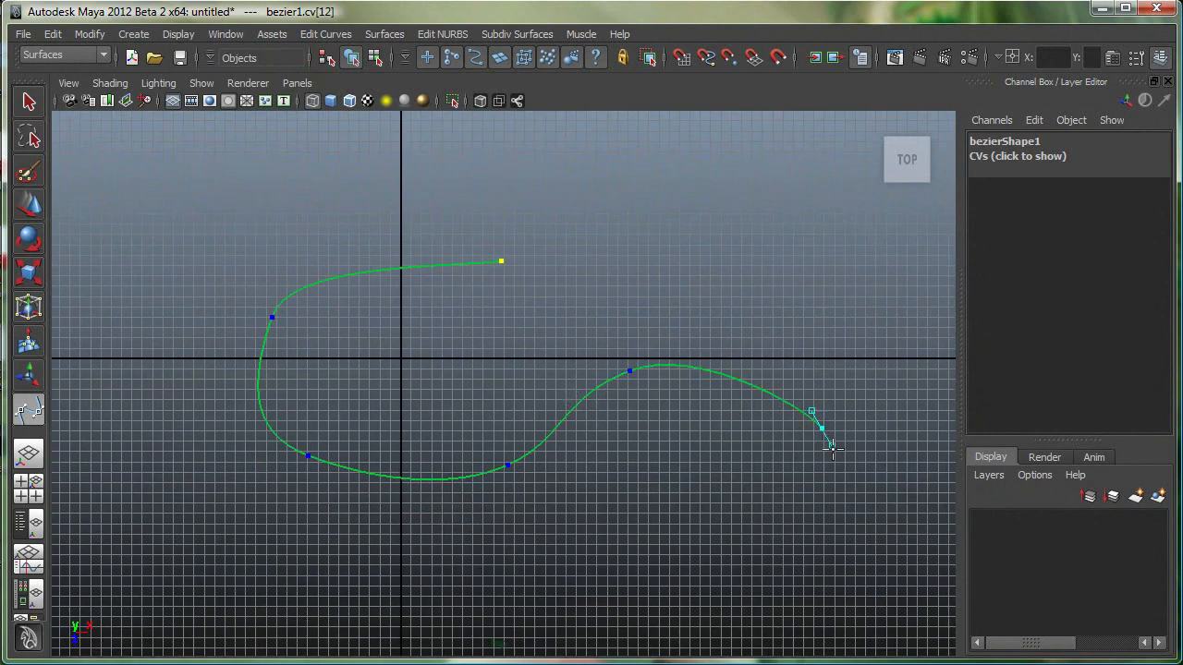
Add points curving down the right side back toward the bottom left and finish bezier1
{"action": "middle_click_drag", "start_coordinate": [863, 586], "coordinate": [839, 402], "text": "alt"}
{"action": "left_click_drag", "start_coordinate": [773, 480], "coordinate": [708, 522]}
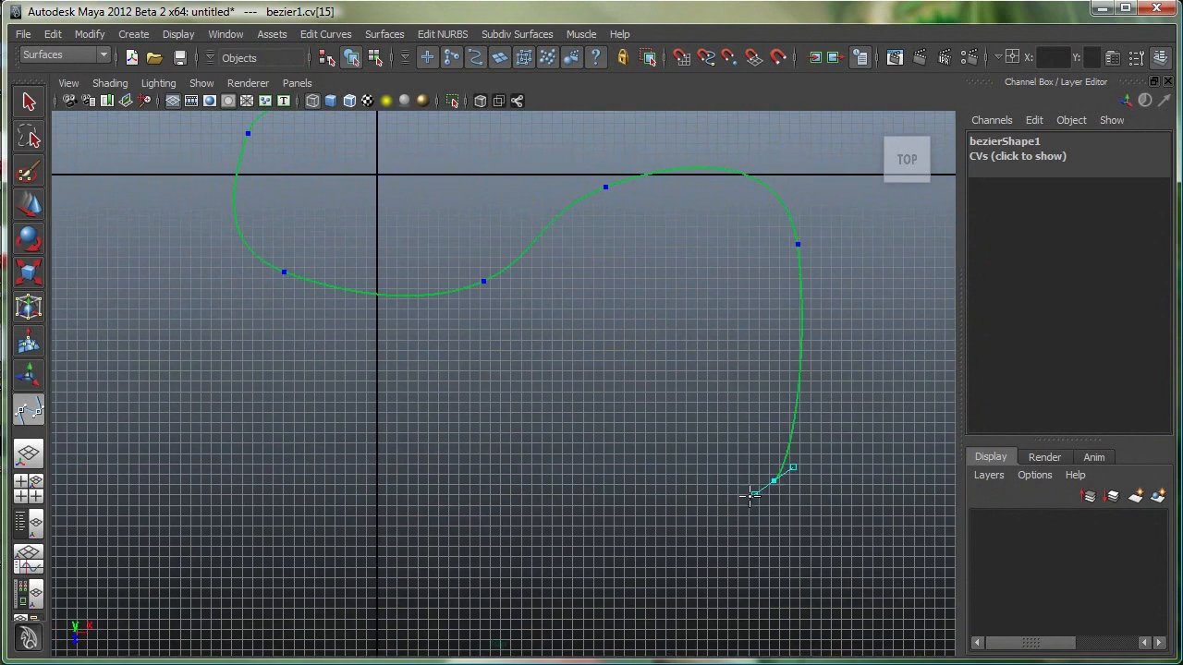
{"action": "left_click_drag", "start_coordinate": [473, 551], "coordinate": [394, 505]}
{"action": "scroll", "coordinate": [570, 404], "scroll_direction": "down", "scroll_amount": 2}
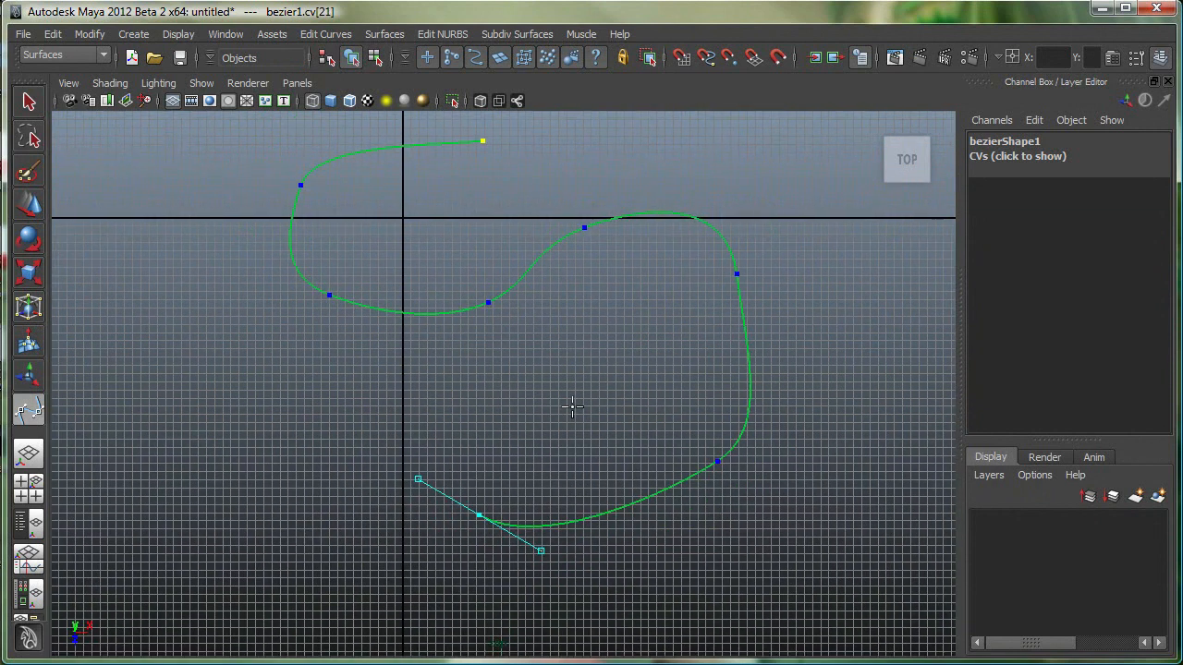
{"action": "scroll", "coordinate": [500, 387], "scroll_direction": "down", "scroll_amount": 1}
{"action": "key", "text": "Return"}
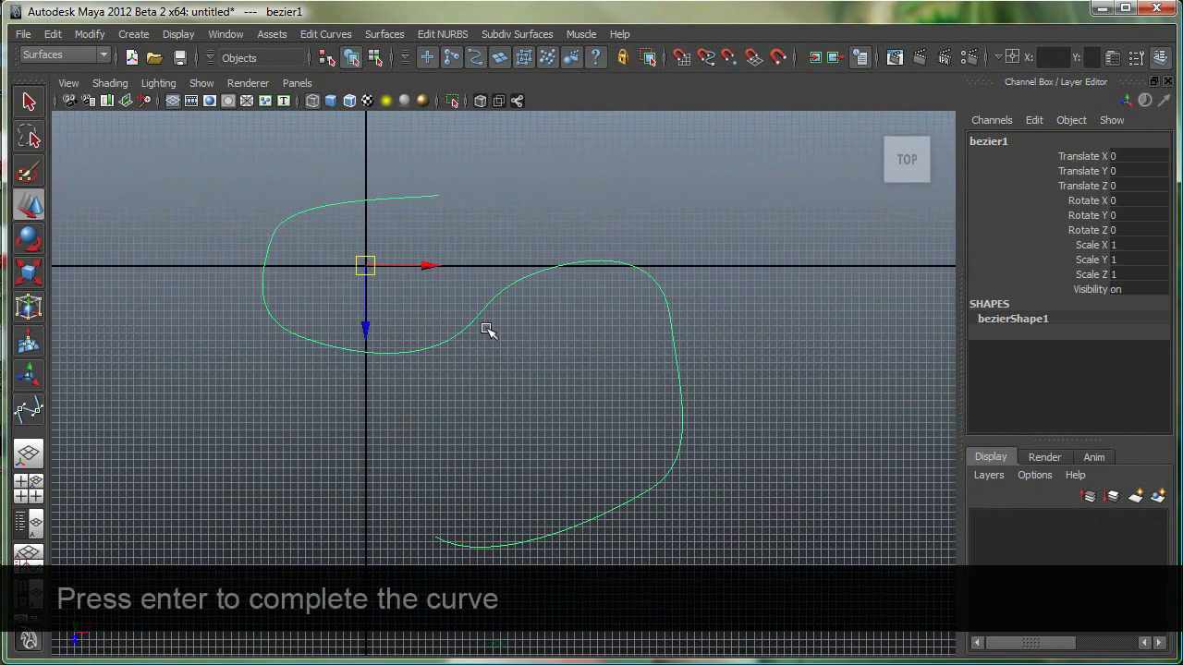
{"action": "scroll", "coordinate": [475, 315], "scroll_direction": "up", "scroll_amount": 1}
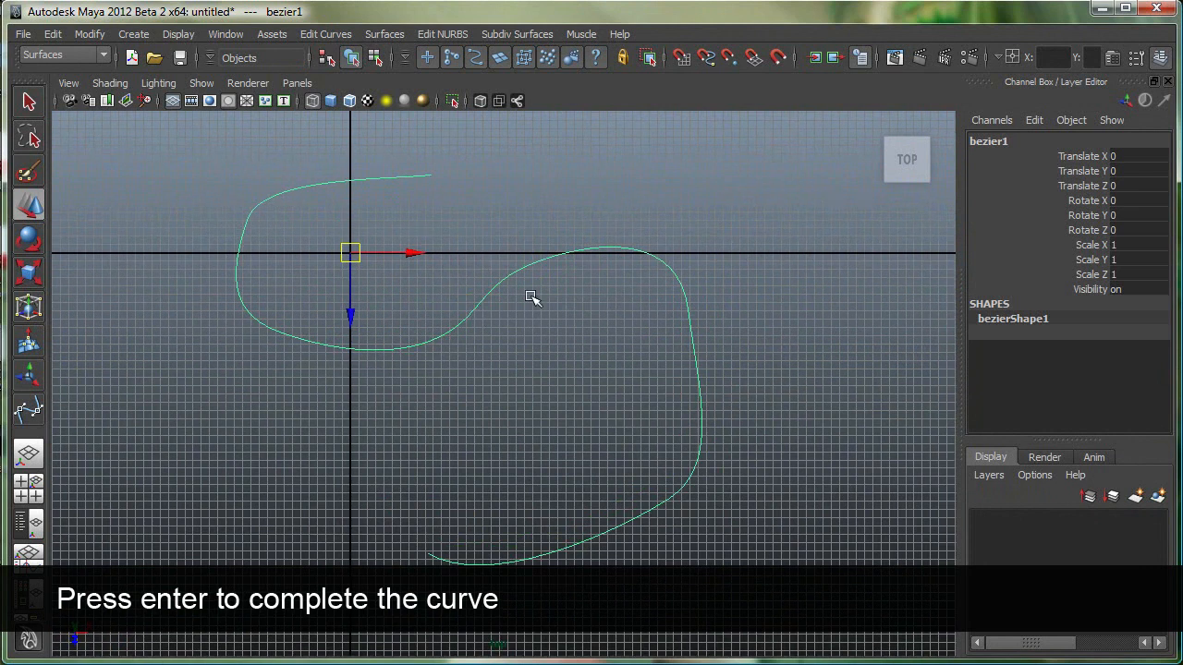
Enter control vertex mode on bezier1 and reshape the start and left-side bends
{"action": "right_click_drag", "start_coordinate": [515, 274], "coordinate": [448, 272]}
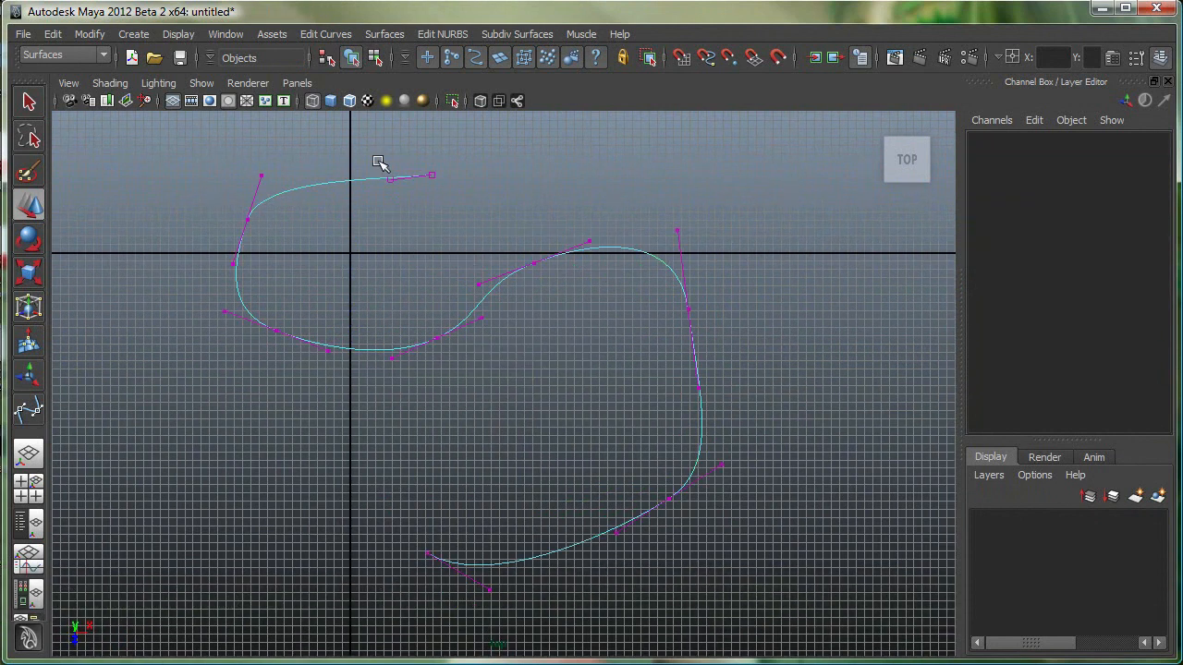
{"action": "middle_click_drag", "start_coordinate": [379, 163], "coordinate": [467, 267], "text": "alt"}
{"action": "left_click", "coordinate": [446, 253]}
{"action": "left_click_drag", "start_coordinate": [446, 253], "coordinate": [431, 222]}
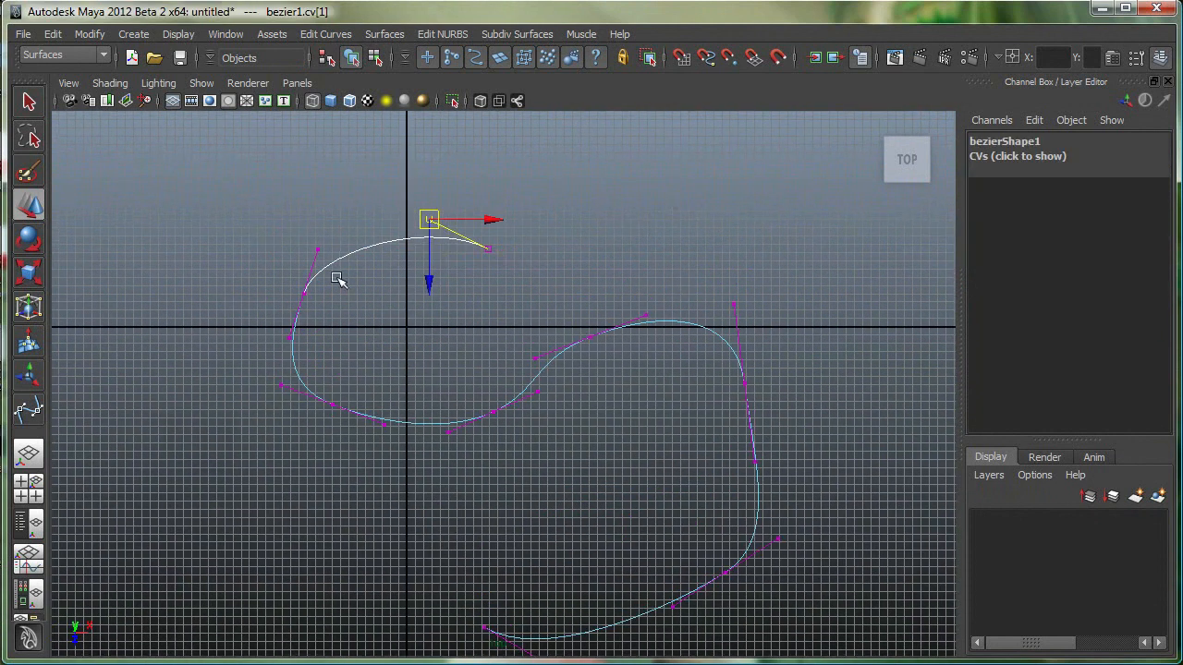
{"action": "left_click", "coordinate": [302, 293]}
{"action": "left_click_drag", "start_coordinate": [303, 293], "coordinate": [311, 264]}
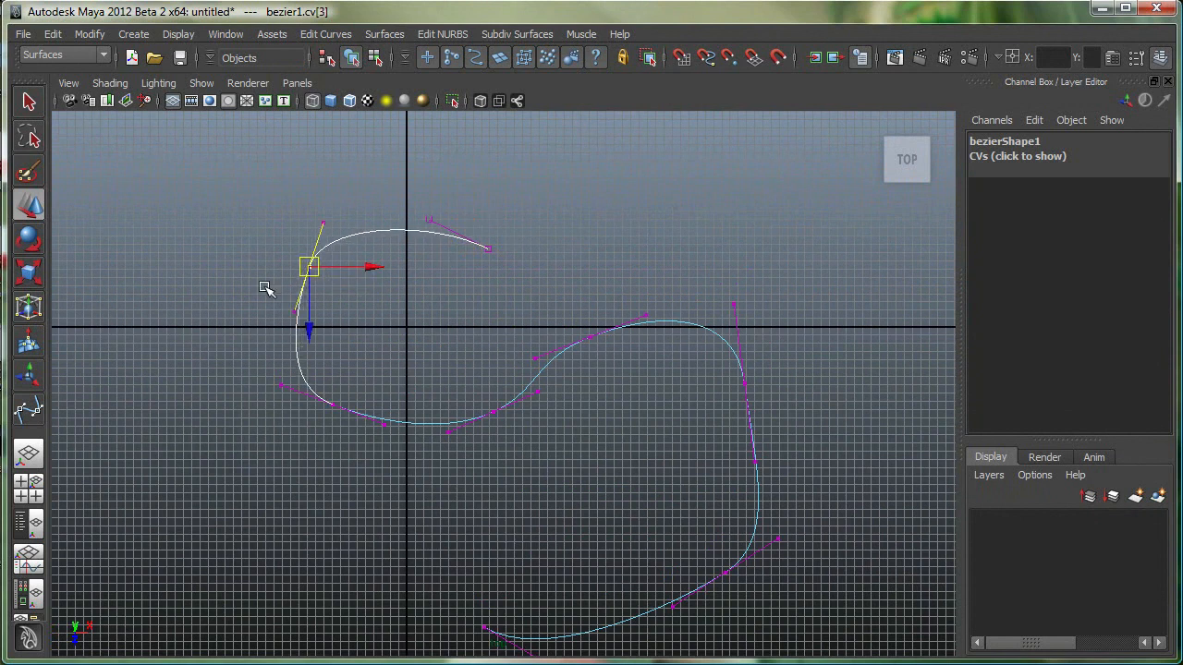
{"action": "left_click", "coordinate": [294, 312]}
{"action": "left_click_drag", "start_coordinate": [294, 311], "coordinate": [276, 300]}
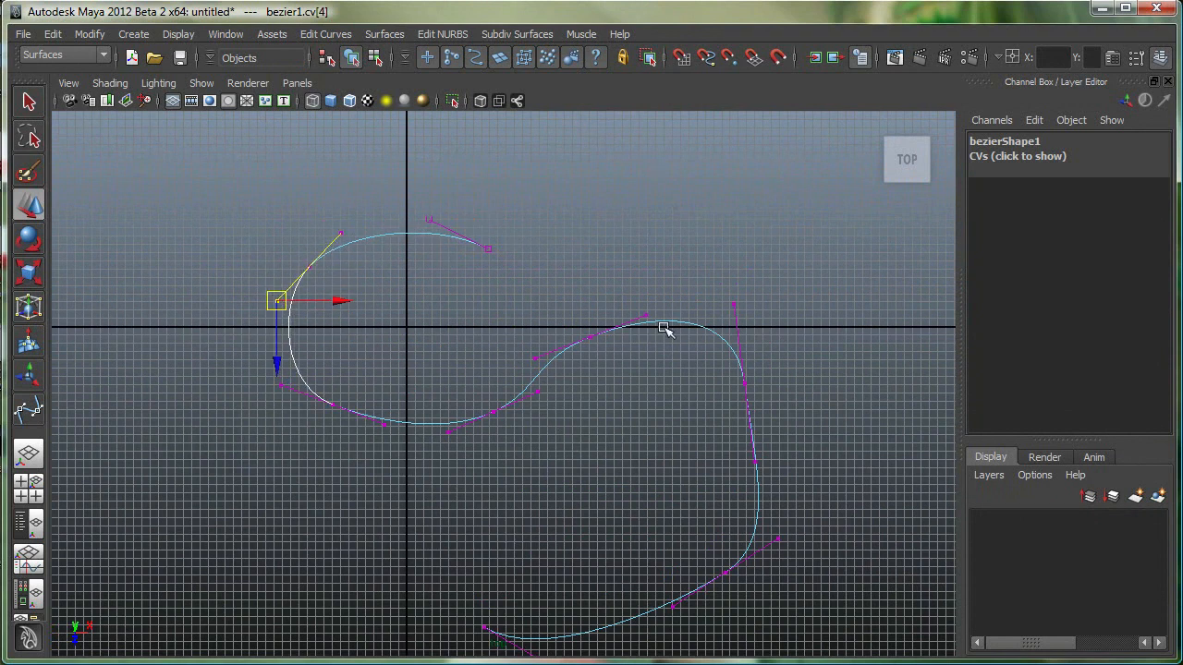
Move the mid-curve and right-lobe points to round out the right side of the S
{"action": "left_click", "coordinate": [589, 337]}
{"action": "left_click_drag", "start_coordinate": [588, 337], "coordinate": [641, 311]}
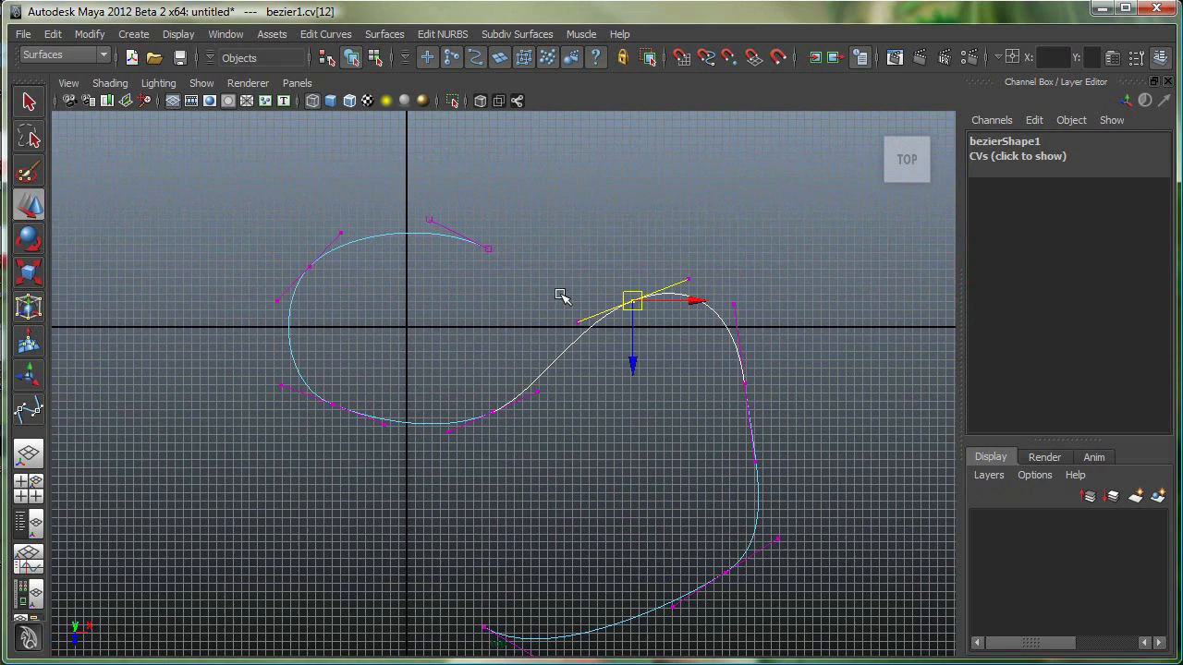
{"action": "left_click_drag", "start_coordinate": [562, 295], "coordinate": [571, 312]}
{"action": "key", "text": "ctrl+z"}
{"action": "left_click", "coordinate": [737, 372]}
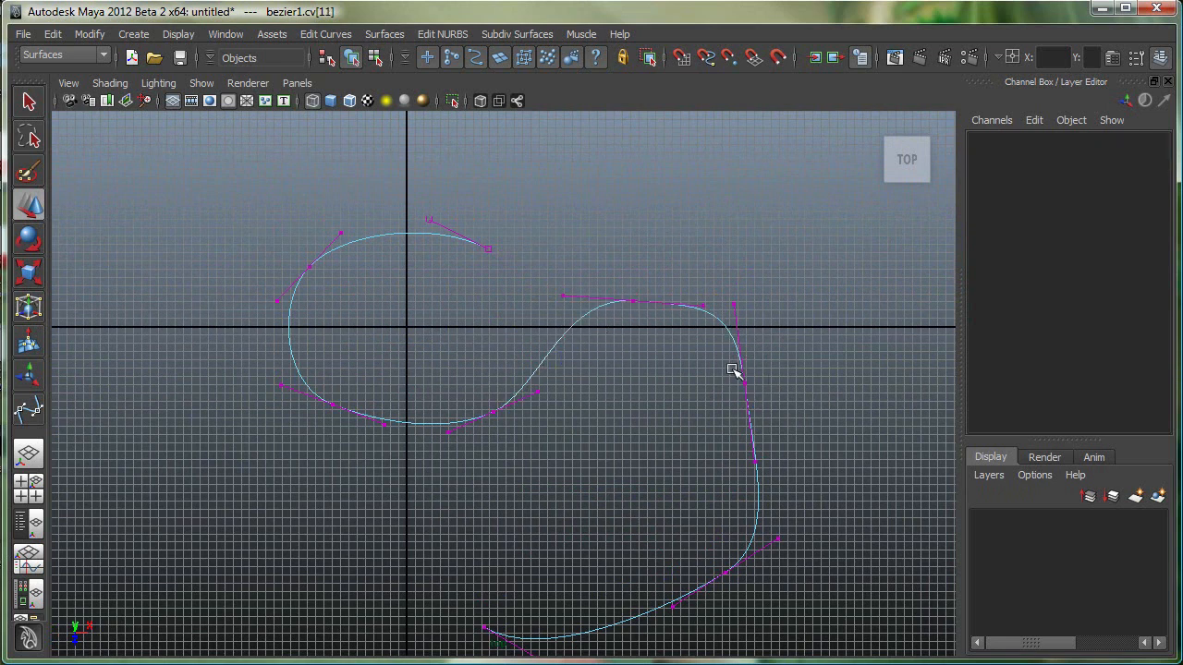
{"action": "left_click_drag", "start_coordinate": [745, 384], "coordinate": [810, 415]}
{"action": "left_click", "coordinate": [632, 302]}
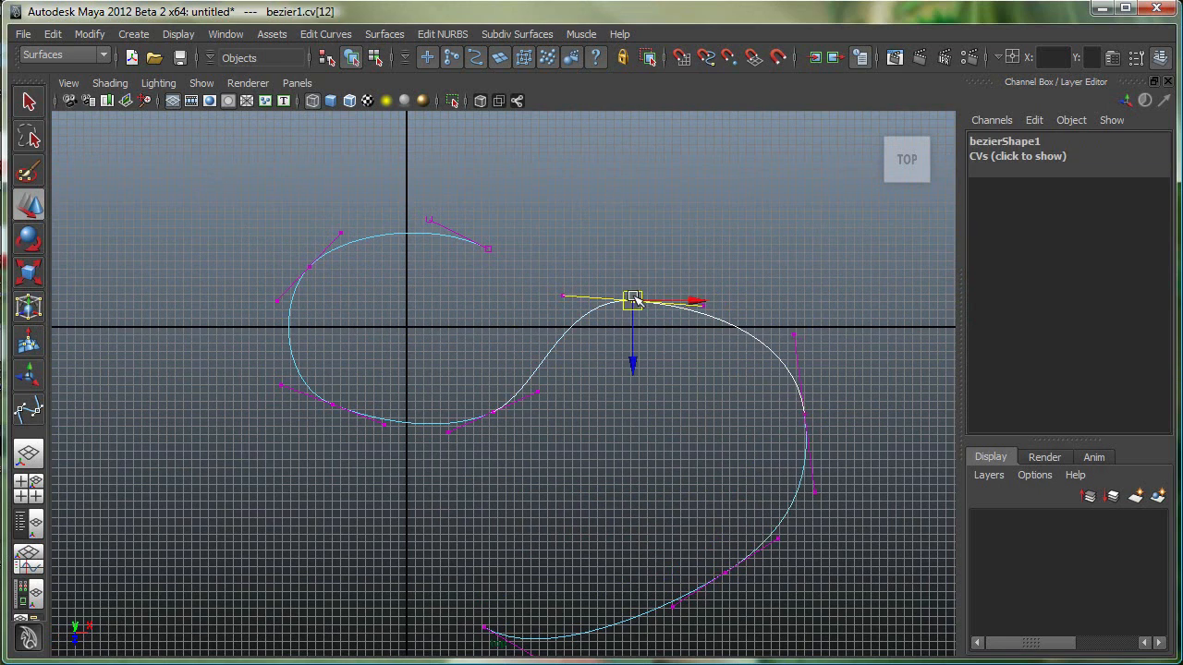
{"action": "mouse_move", "coordinate": [632, 301]}
{"action": "left_mouse_down"}
{"action": "mouse_move", "coordinate": [685, 303]}
{"action": "mouse_move", "coordinate": [676, 306]}
{"action": "left_mouse_up"}
{"action": "mouse_move", "coordinate": [555, 619]}
{"action": "middle_mouse_down"}
{"action": "mouse_move", "coordinate": [573, 567]}
{"action": "mouse_move", "coordinate": [592, 576]}
{"action": "mouse_move", "coordinate": [588, 600]}
{"action": "mouse_move", "coordinate": [656, 601]}
{"action": "mouse_move", "coordinate": [605, 450]}
{"action": "middle_mouse_up"}
Move the end point up-left and return bezier1 to object mode, selected
{"action": "left_click", "coordinate": [432, 478]}
{"action": "left_click_drag", "start_coordinate": [433, 478], "coordinate": [407, 431]}
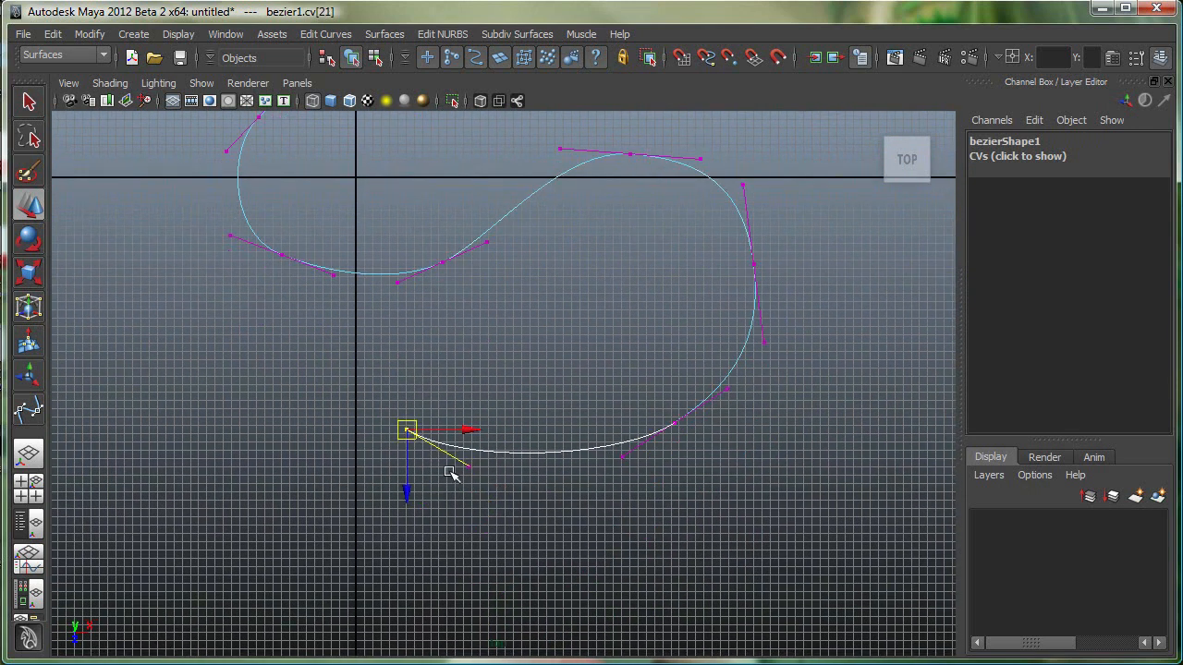
{"action": "left_click", "coordinate": [485, 480]}
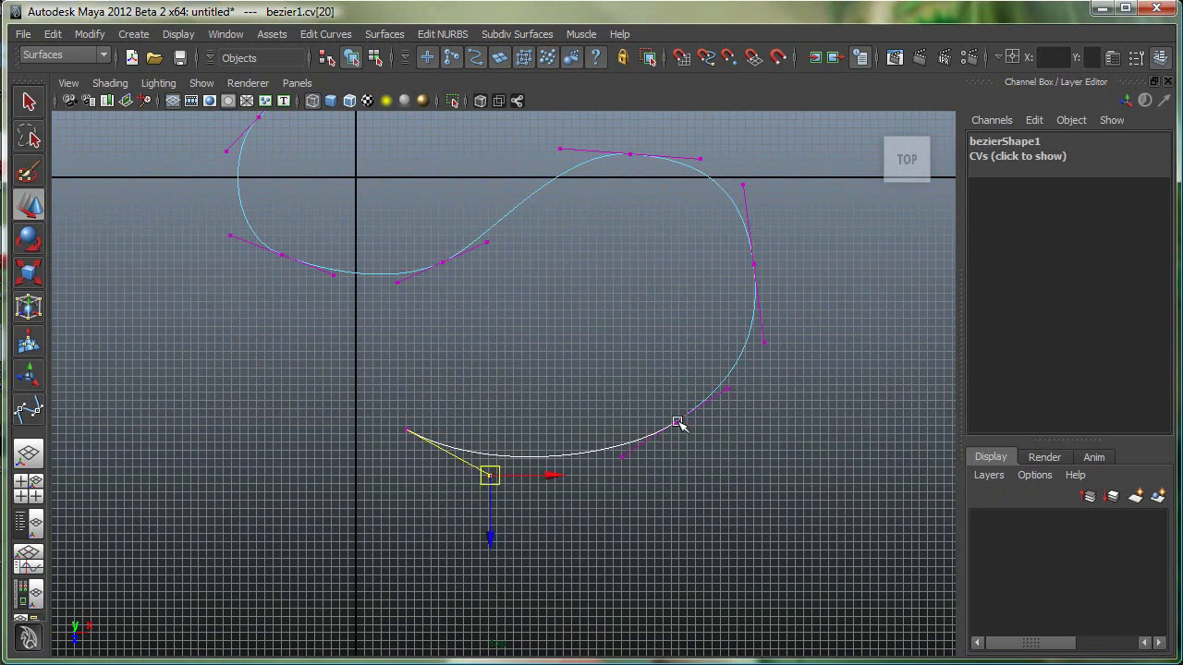
{"action": "right_click_drag", "start_coordinate": [568, 454], "coordinate": [620, 431]}
{"action": "left_click", "coordinate": [625, 448]}
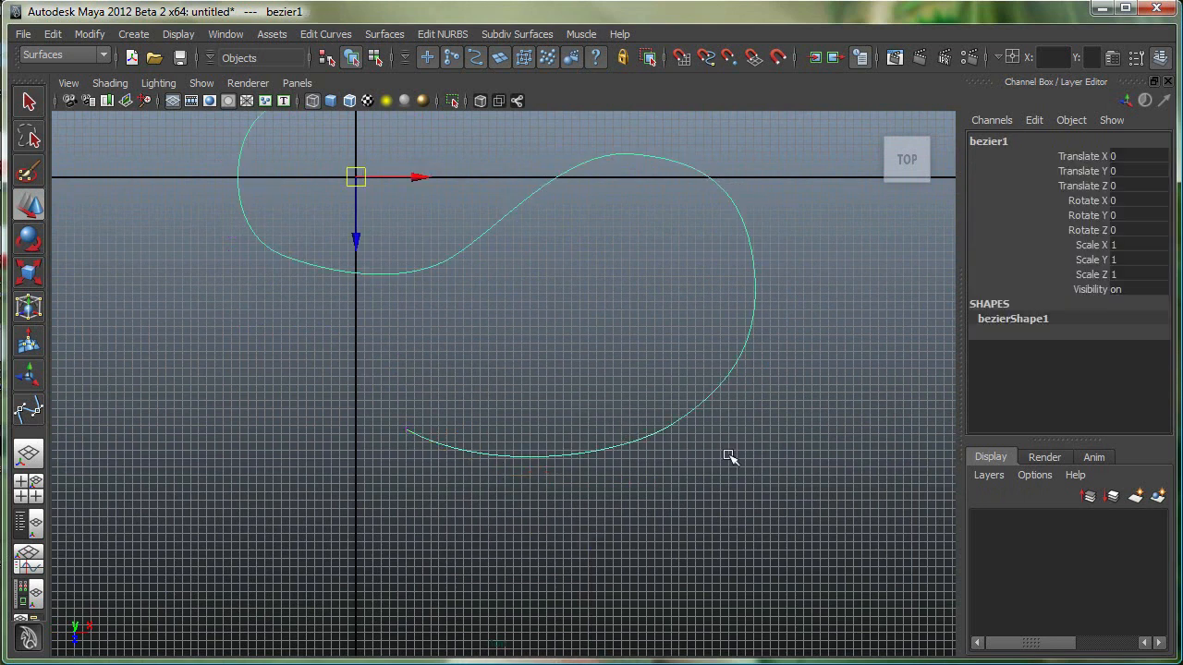
{"action": "right_click_drag", "start_coordinate": [728, 457], "coordinate": [626, 454], "text": "alt"}
{"action": "middle_click_drag", "start_coordinate": [627, 453], "coordinate": [613, 482], "text": "alt"}
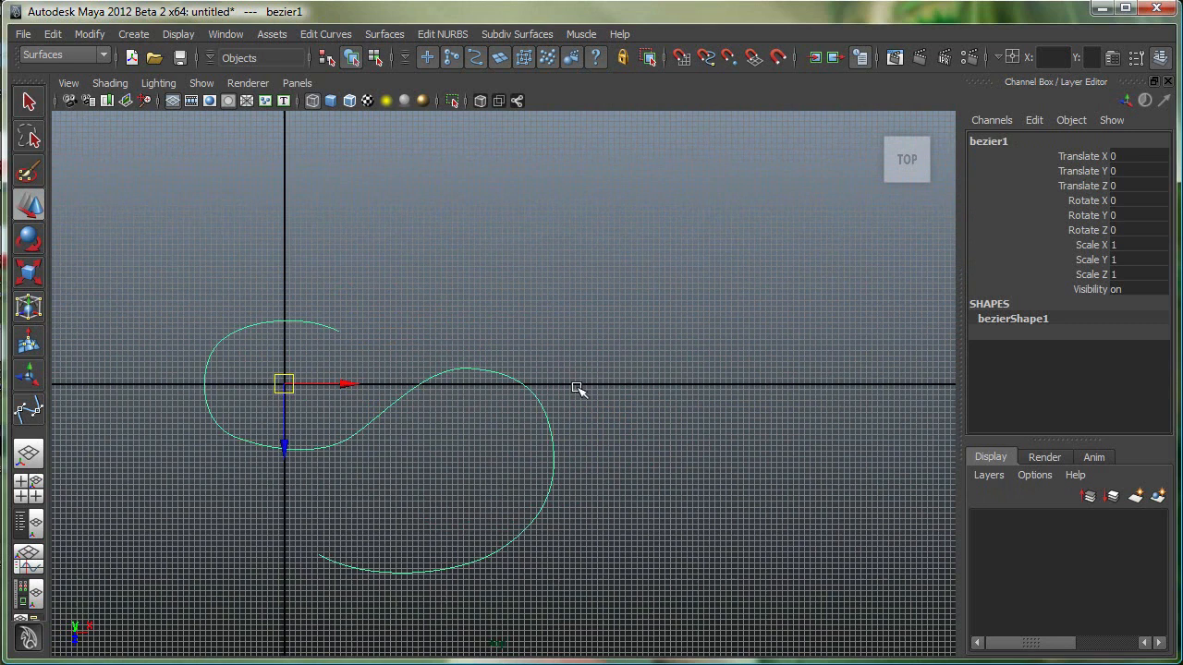
Switch to the front view and start the EP Curve Tool near the origin
{"action": "key", "text": "space"}
{"action": "left_click_drag", "start_coordinate": [583, 324], "coordinate": [585, 360]}
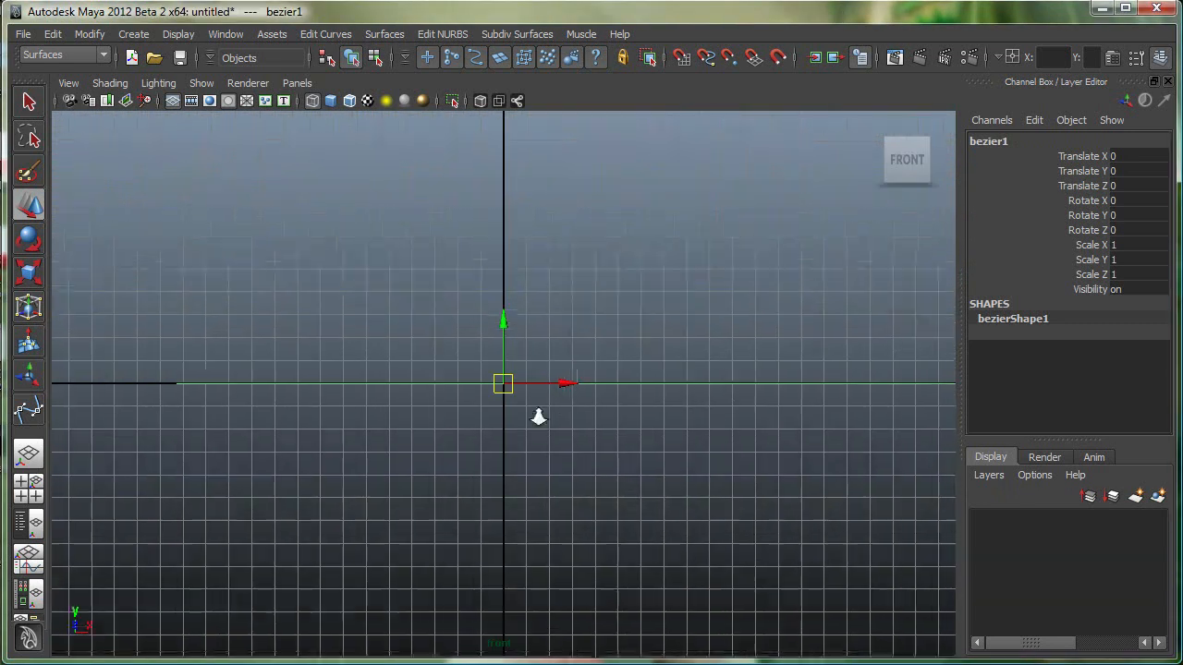
{"action": "mouse_move", "coordinate": [538, 418]}
{"action": "middle_mouse_down", "text": "alt"}
{"action": "mouse_move", "coordinate": [370, 438]}
{"action": "mouse_move", "coordinate": [766, 422]}
{"action": "mouse_move", "coordinate": [489, 436]}
{"action": "middle_mouse_up", "text": "alt"}
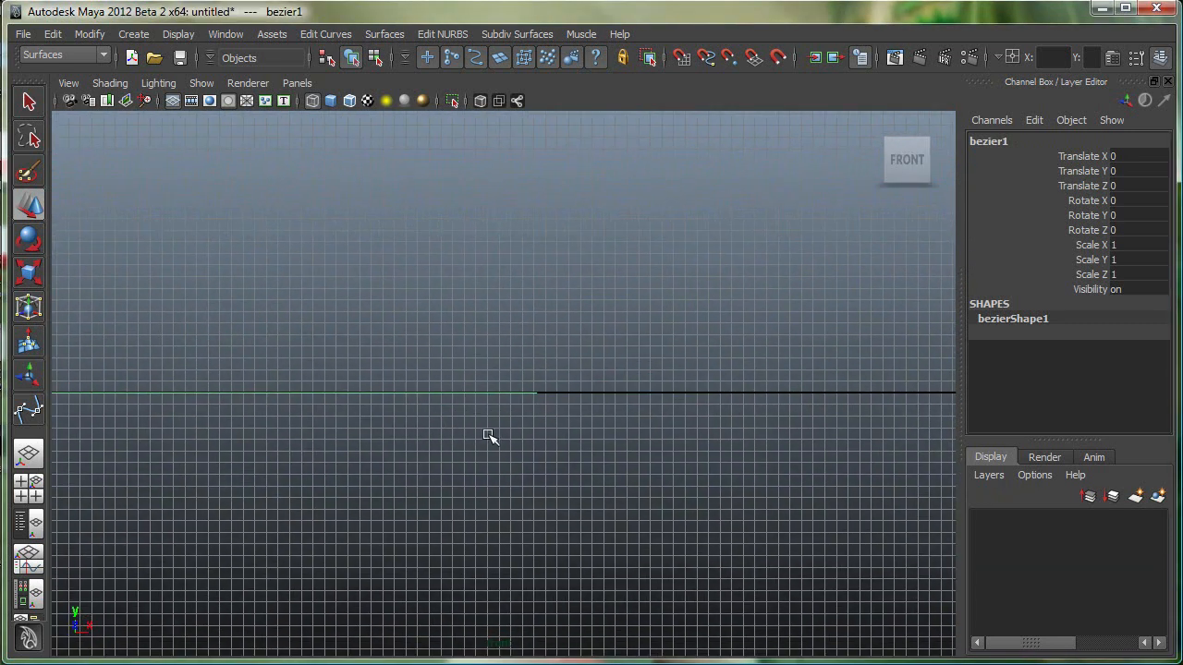
{"action": "left_click", "coordinate": [134, 37]}
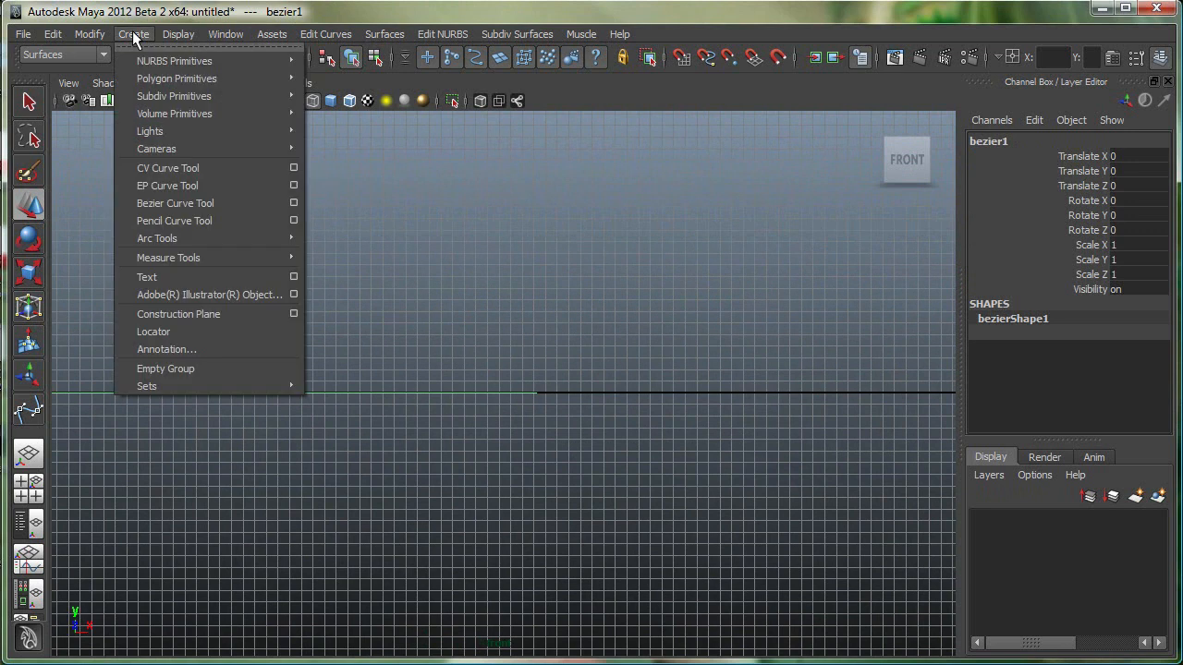
{"action": "left_click", "coordinate": [171, 185]}
{"action": "mouse_move", "coordinate": [190, 200]}
{"action": "middle_mouse_down", "text": "alt"}
{"action": "mouse_move", "coordinate": [511, 421]}
{"action": "mouse_move", "coordinate": [529, 422]}
{"action": "middle_mouse_up", "text": "alt"}
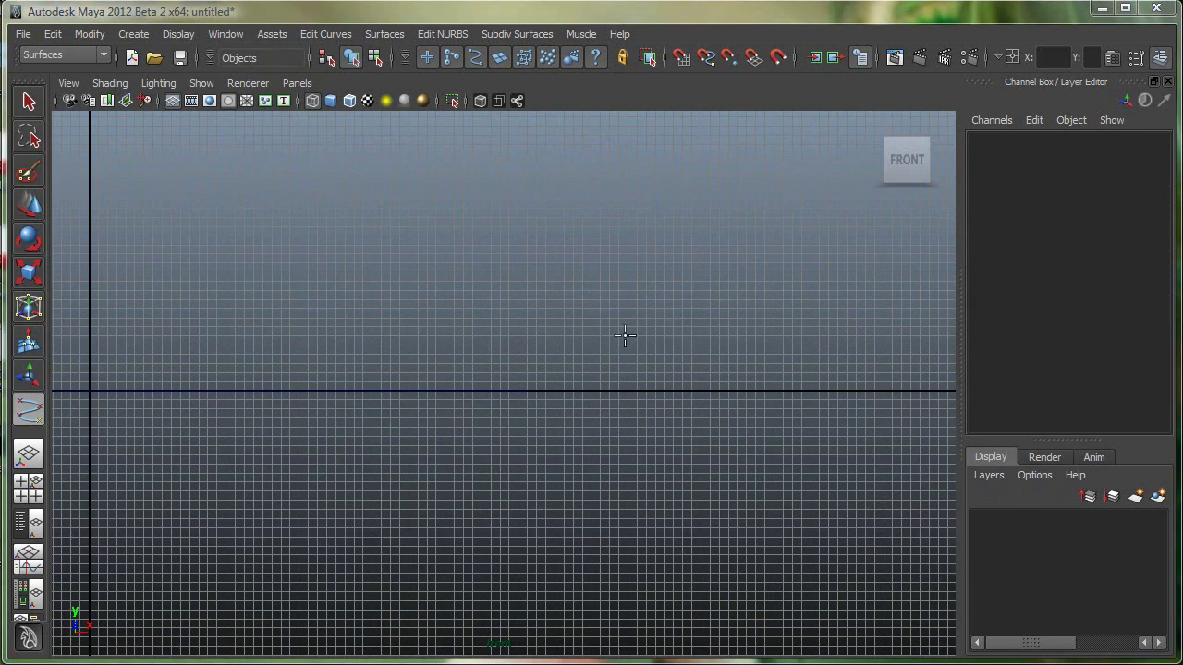
{"action": "scroll", "coordinate": [652, 374], "scroll_direction": "up", "scroll_amount": 3}
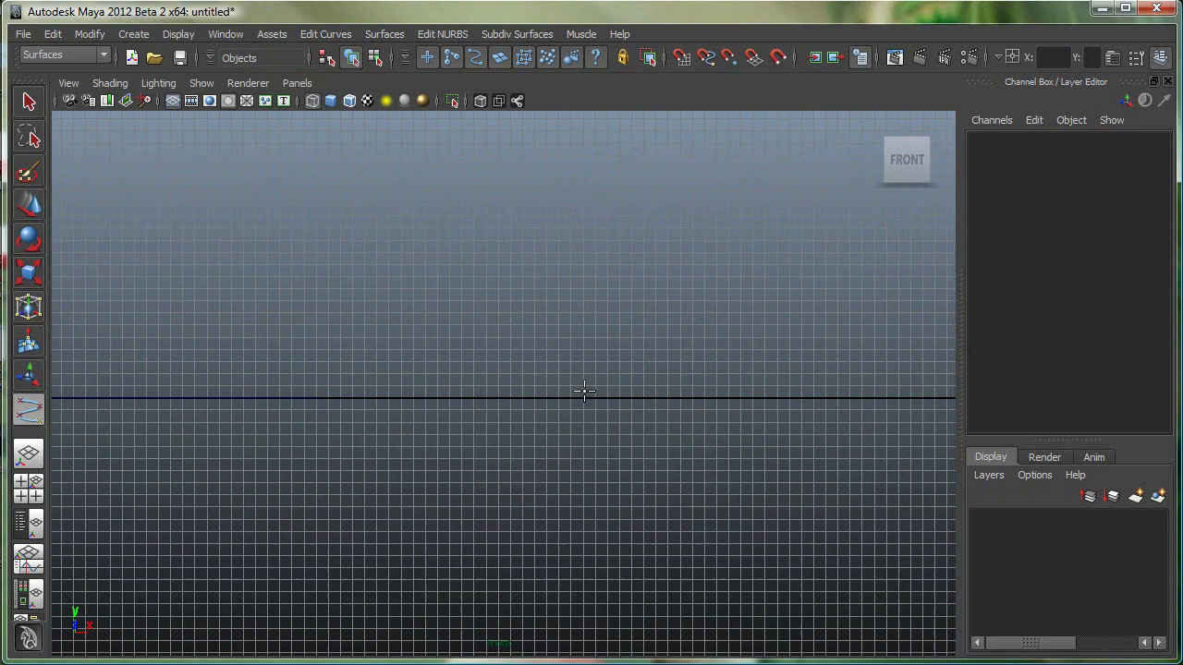
{"action": "scroll", "coordinate": [628, 369], "scroll_direction": "up", "scroll_amount": 2}
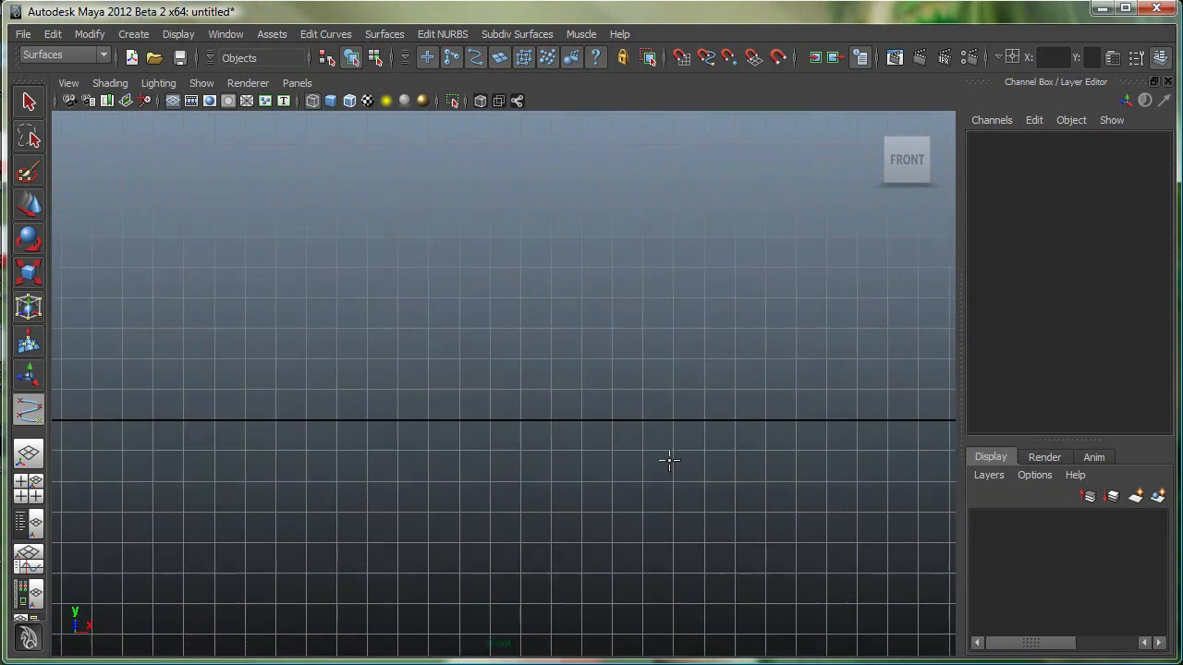
{"action": "scroll", "coordinate": [568, 475], "scroll_direction": "up", "scroll_amount": 2}
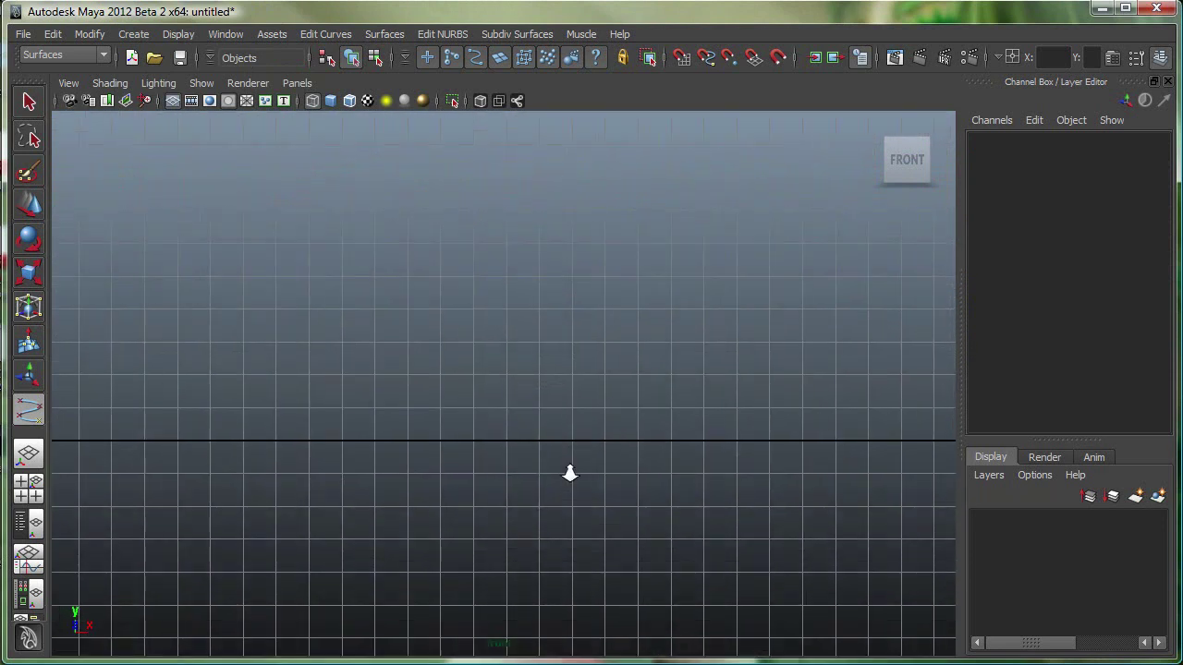
Click out the arch profile with grid snapping — legs, angled shoulders, flat top — and finish curve1
{"action": "left_click", "coordinate": [472, 441]}
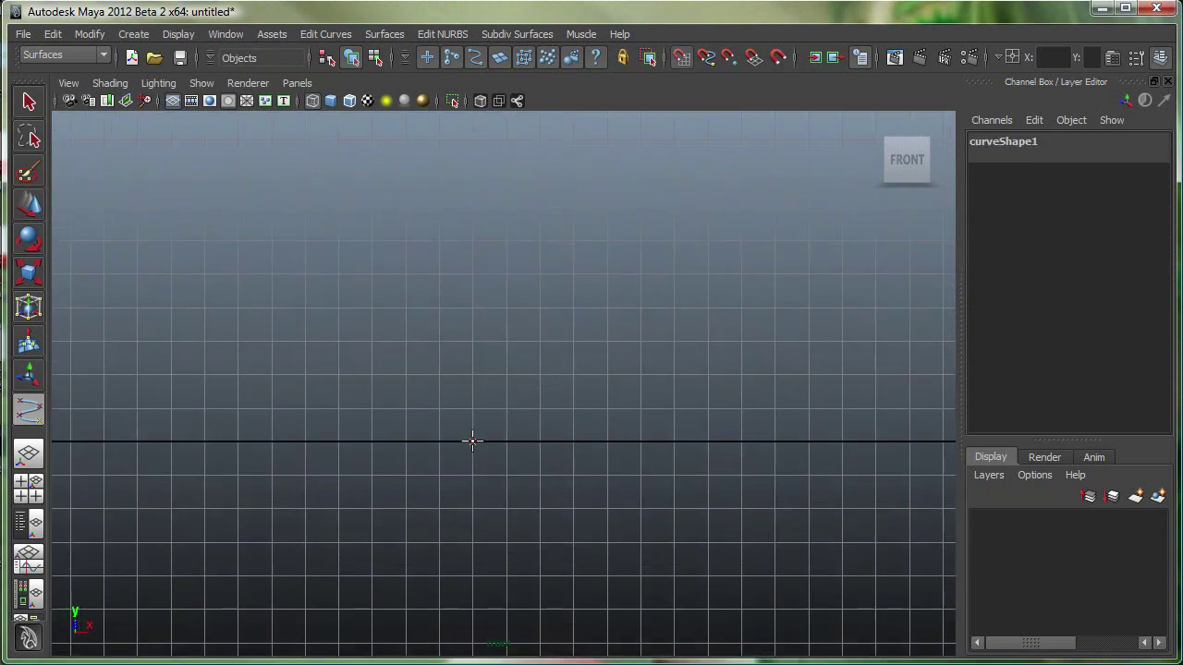
{"action": "left_click", "coordinate": [472, 274]}
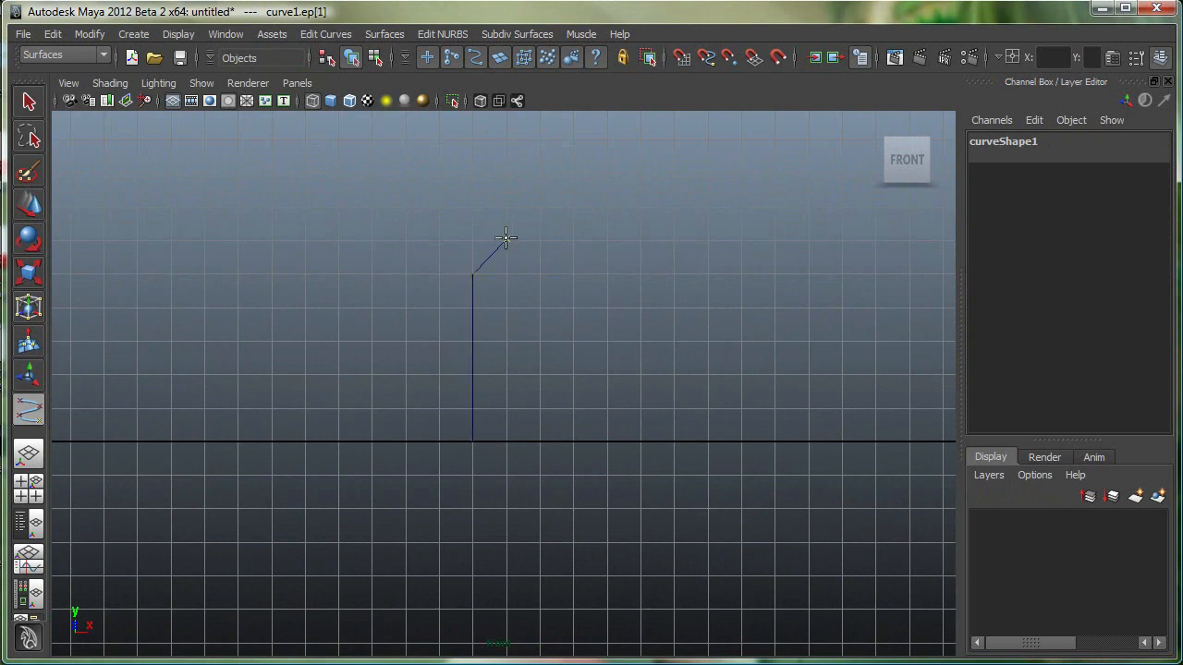
{"action": "key", "text": "x"}
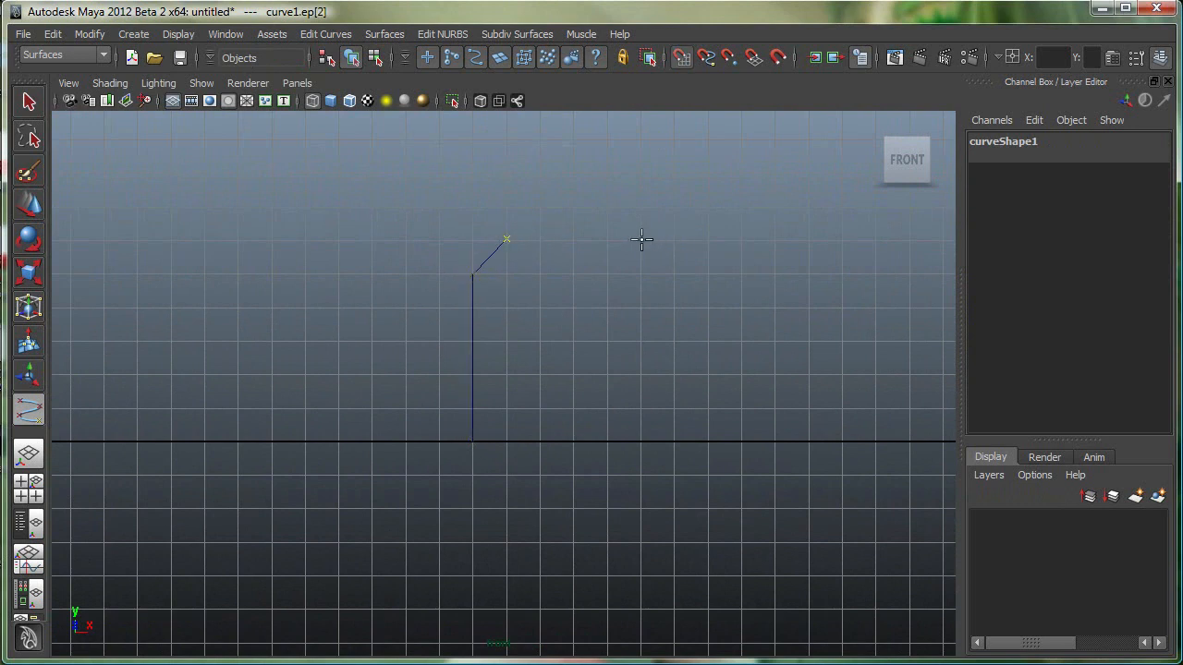
{"action": "left_click", "coordinate": [641, 241]}
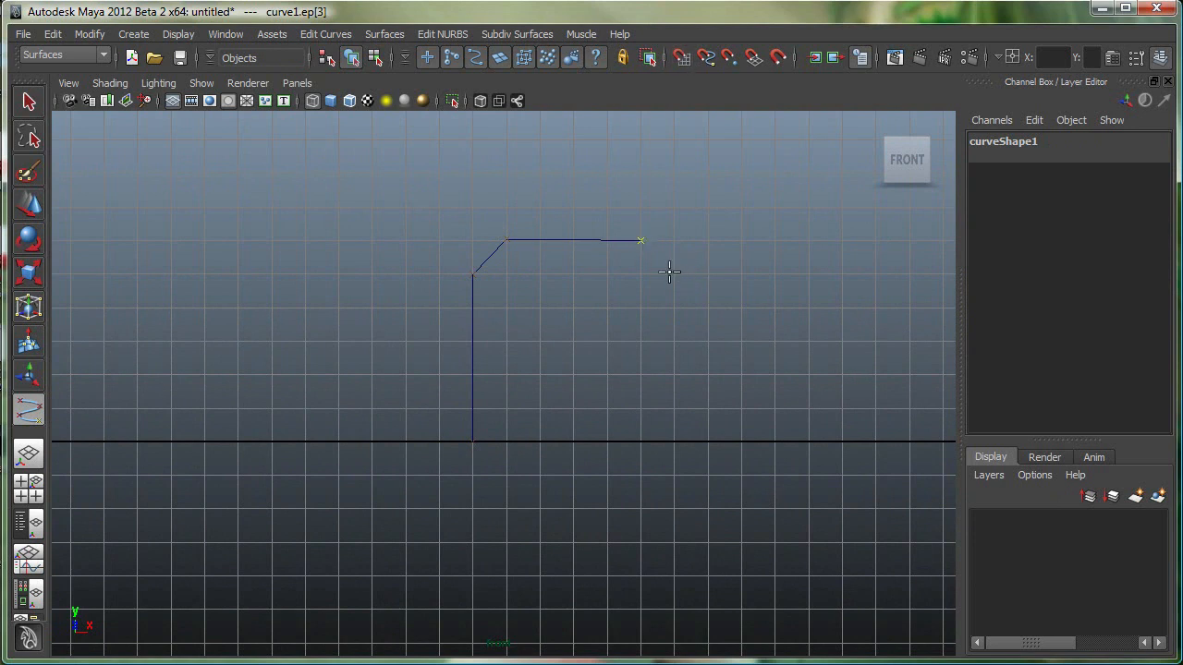
{"action": "left_click", "coordinate": [670, 272]}
{"action": "left_click", "coordinate": [673, 442]}
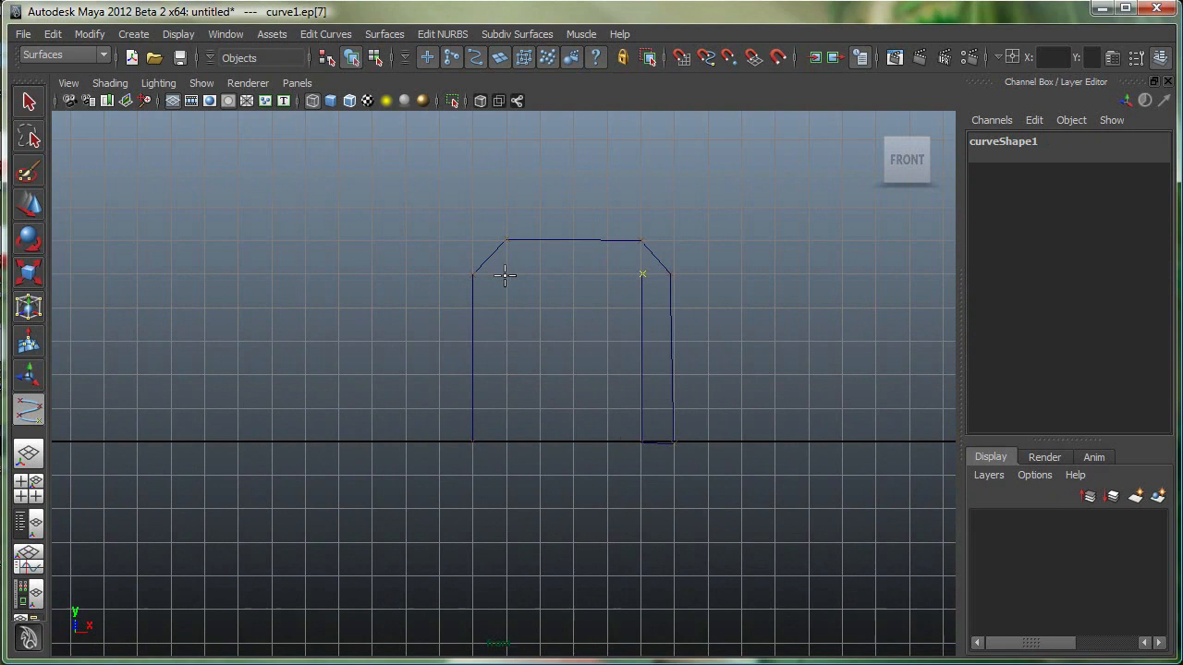
{"action": "left_click", "coordinate": [506, 440]}
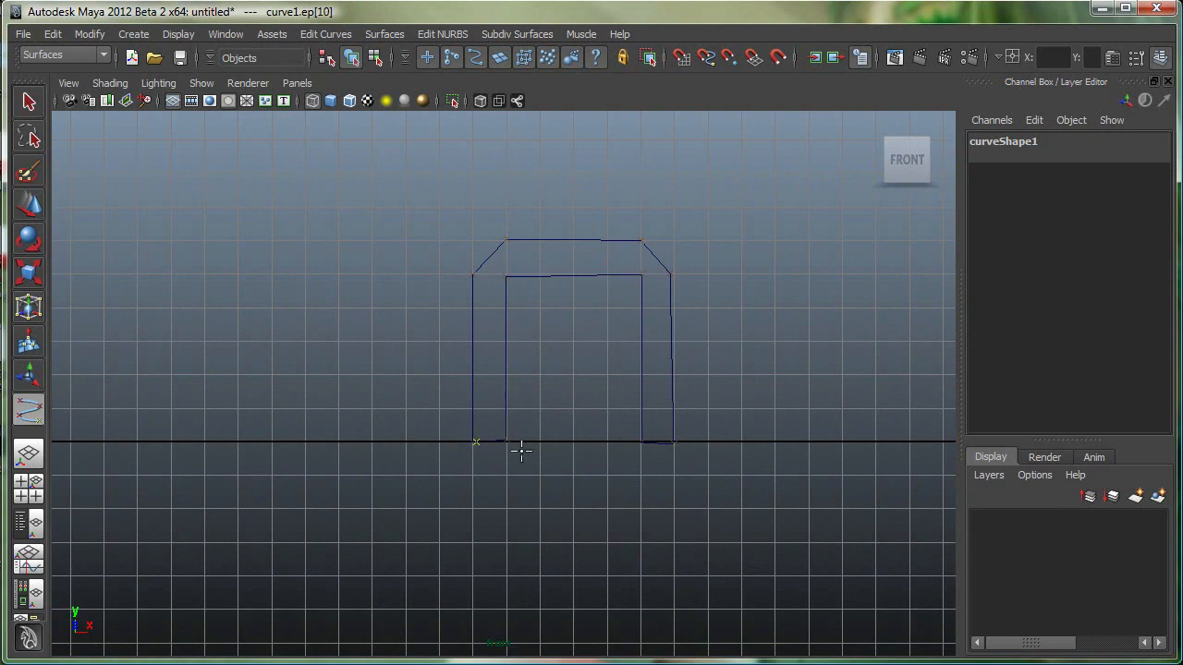
{"action": "key", "text": "Return"}
{"action": "scroll", "coordinate": [524, 433], "scroll_direction": "up", "scroll_amount": 3}
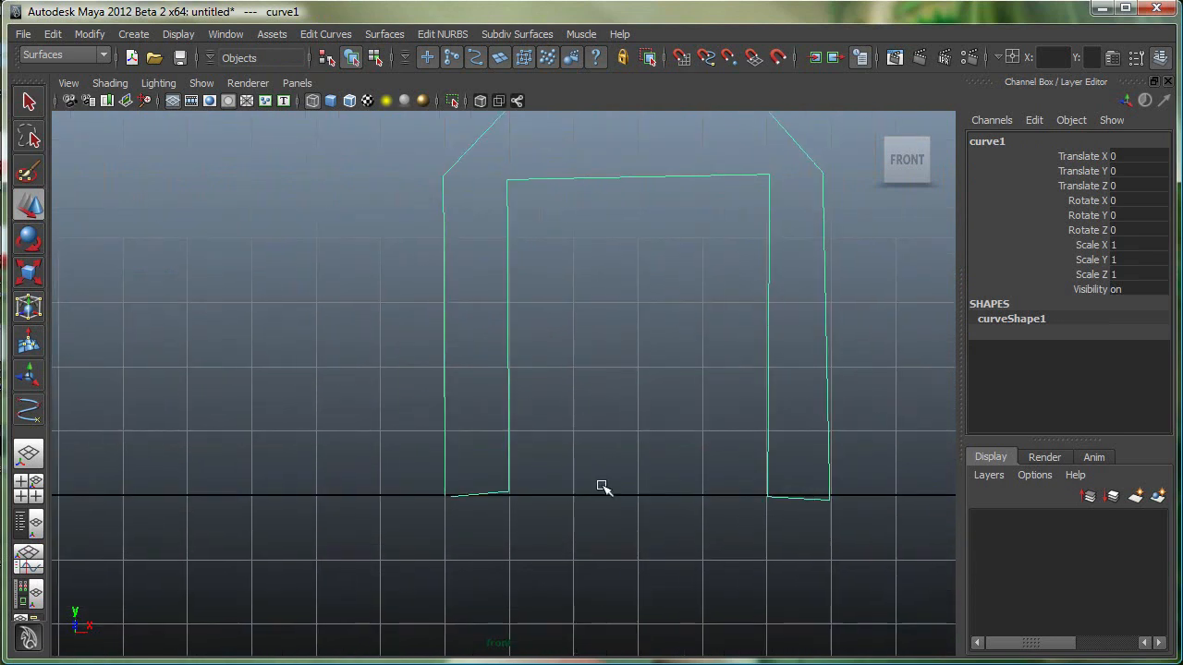
{"action": "scroll", "coordinate": [601, 489], "scroll_direction": "up", "scroll_amount": 2}
{"action": "scroll", "coordinate": [560, 528], "scroll_direction": "up", "scroll_amount": 2}
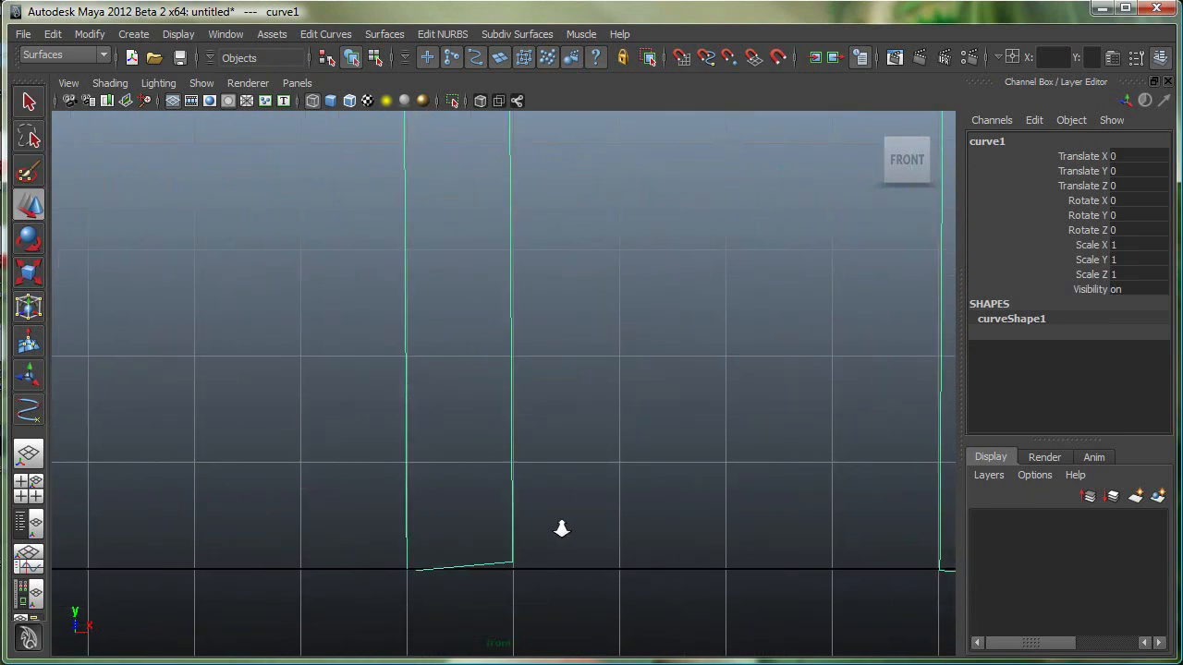
{"action": "scroll", "coordinate": [494, 573], "scroll_direction": "up", "scroll_amount": 1}
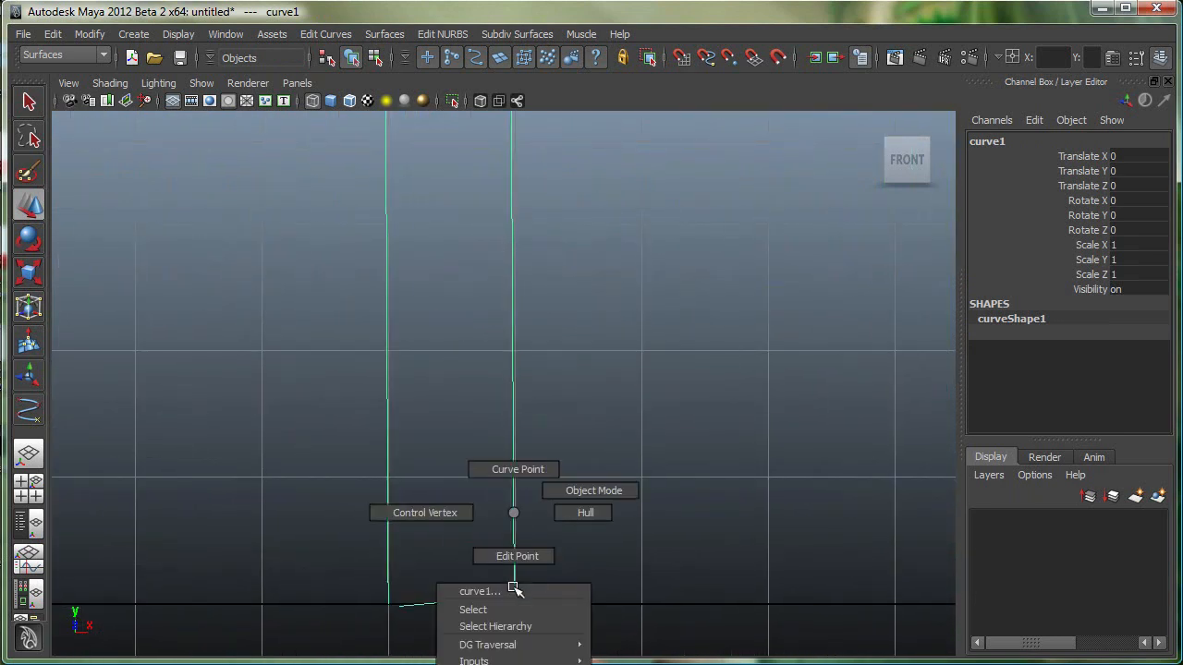
Enter control vertex mode on curve1 and nudge the bottom corner vertices into place
{"action": "right_click_drag", "start_coordinate": [520, 599], "coordinate": [428, 509]}
{"action": "mouse_move", "coordinate": [535, 617]}
{"action": "left_mouse_down"}
{"action": "mouse_move", "coordinate": [503, 580]}
{"action": "mouse_move", "coordinate": [513, 551]}
{"action": "left_mouse_up"}
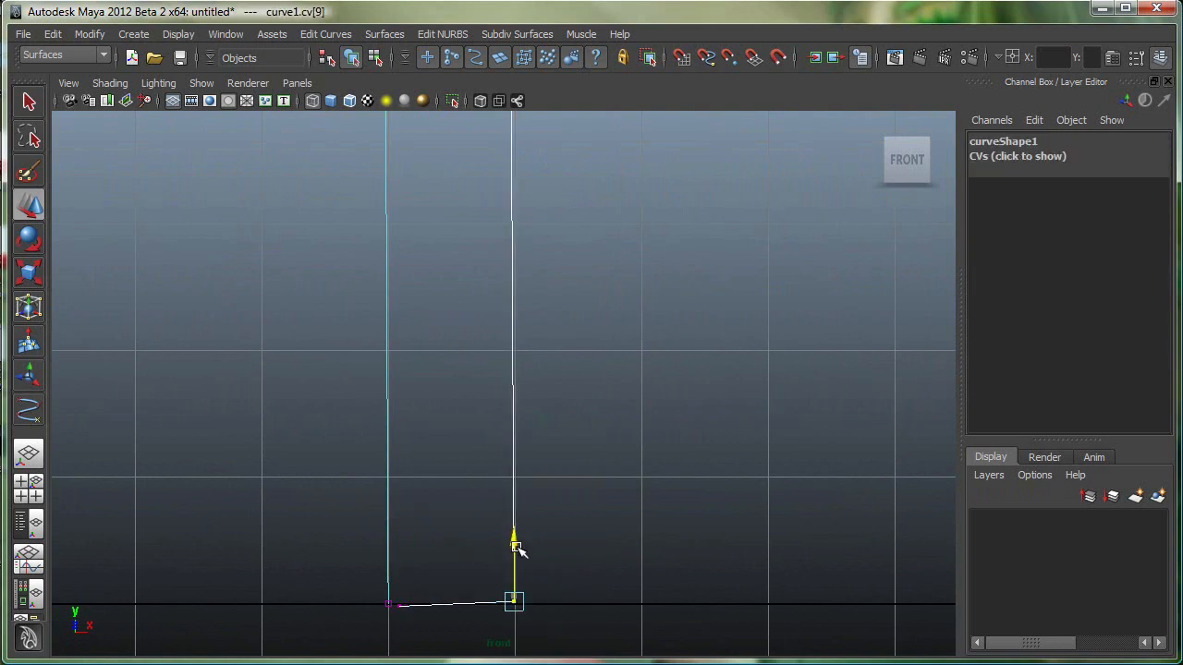
{"action": "left_click", "coordinate": [403, 609]}
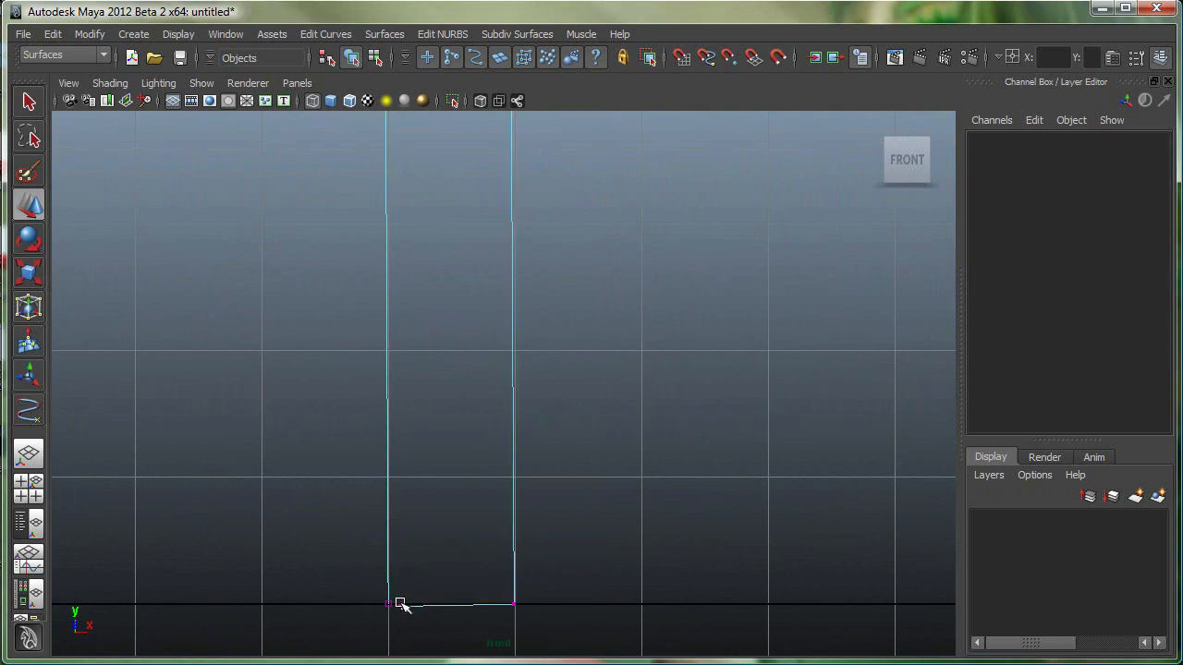
{"action": "left_click", "coordinate": [398, 606]}
{"action": "left_click_drag", "start_coordinate": [374, 598], "coordinate": [443, 611]}
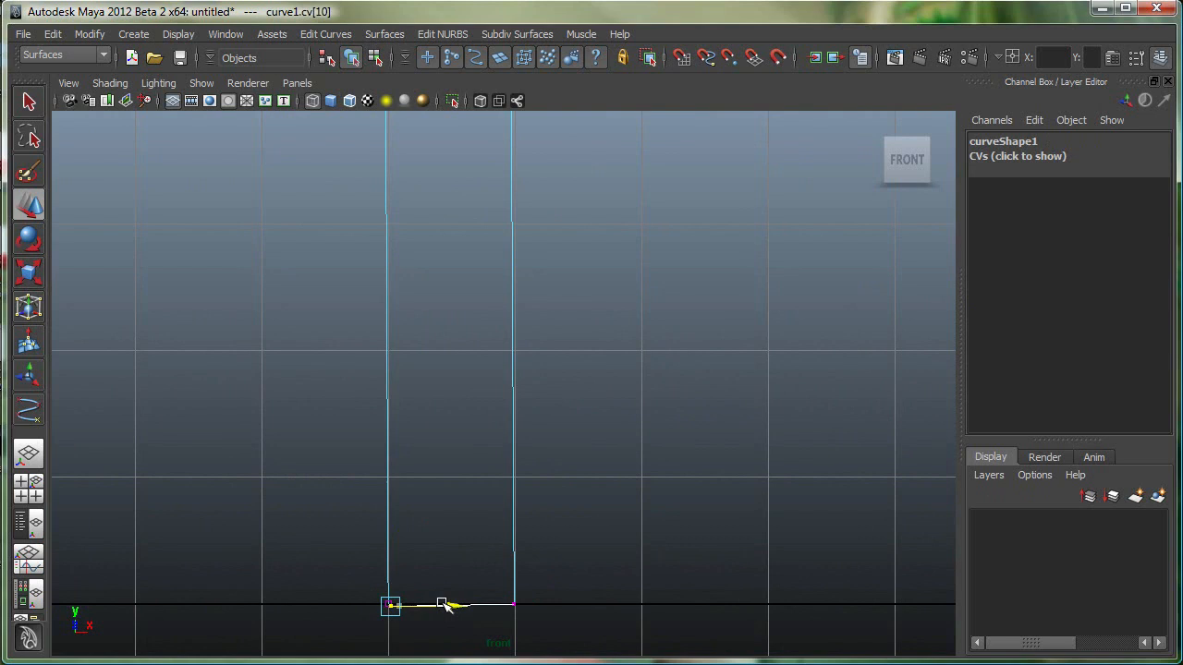
{"action": "scroll", "coordinate": [629, 646], "scroll_direction": "down", "scroll_amount": 4}
{"action": "scroll", "coordinate": [708, 493], "scroll_direction": "up", "scroll_amount": 2}
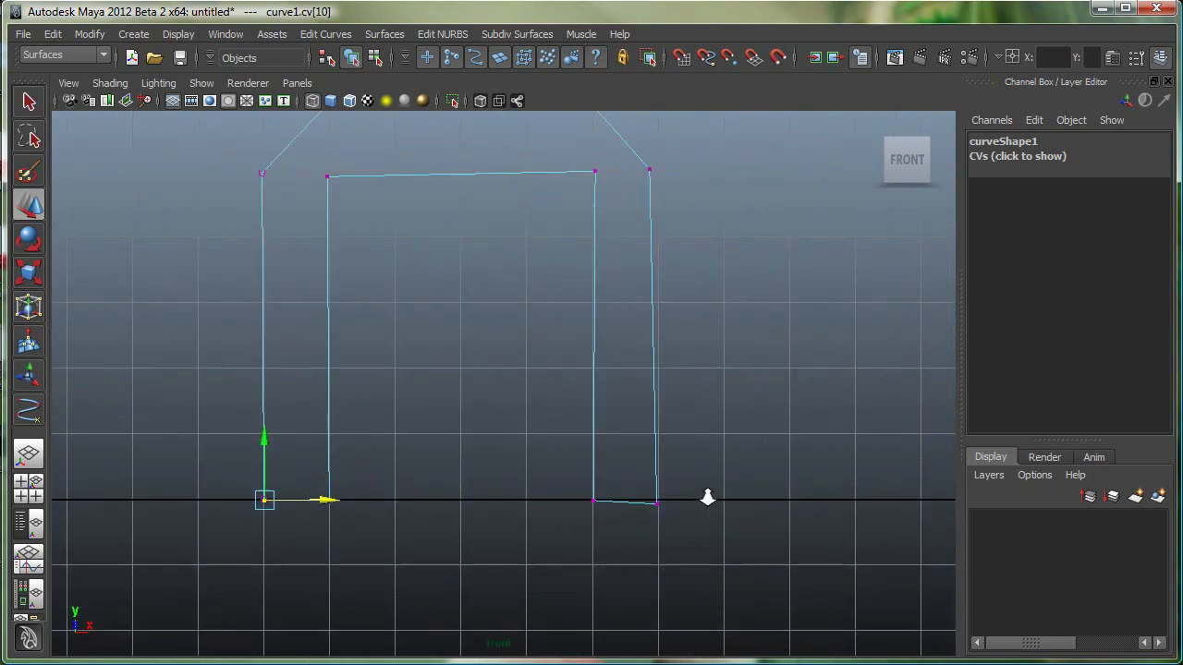
{"action": "left_click", "coordinate": [656, 500]}
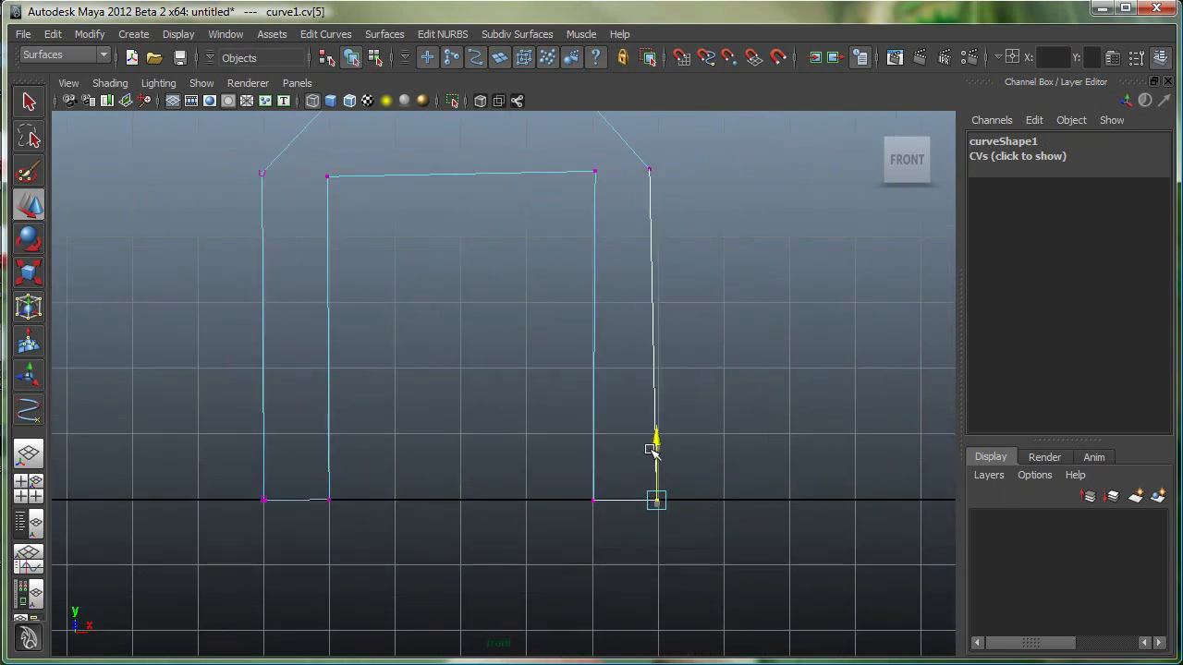
{"action": "middle_click_drag", "start_coordinate": [681, 427], "coordinate": [675, 513], "text": "alt"}
Adjust the upper-right and inner top-left corner vertices of the arch
{"action": "left_click", "coordinate": [647, 259]}
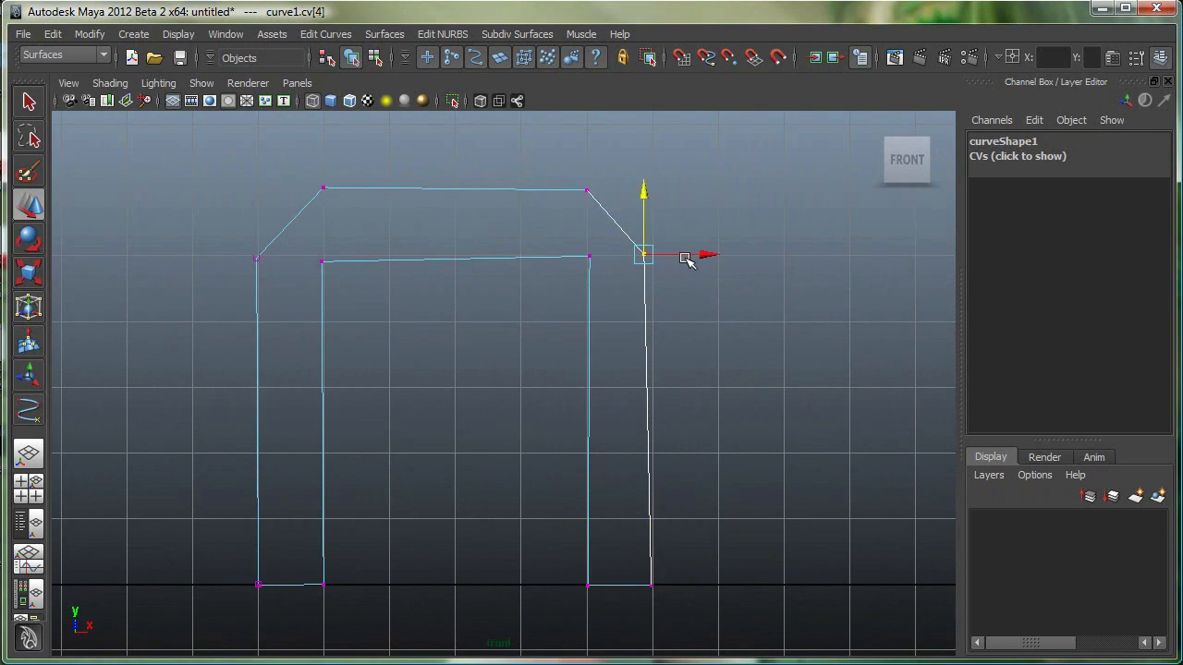
{"action": "left_click", "coordinate": [700, 256]}
{"action": "key", "text": "ctrl+z"}
{"action": "left_click_drag", "start_coordinate": [688, 264], "coordinate": [712, 256]}
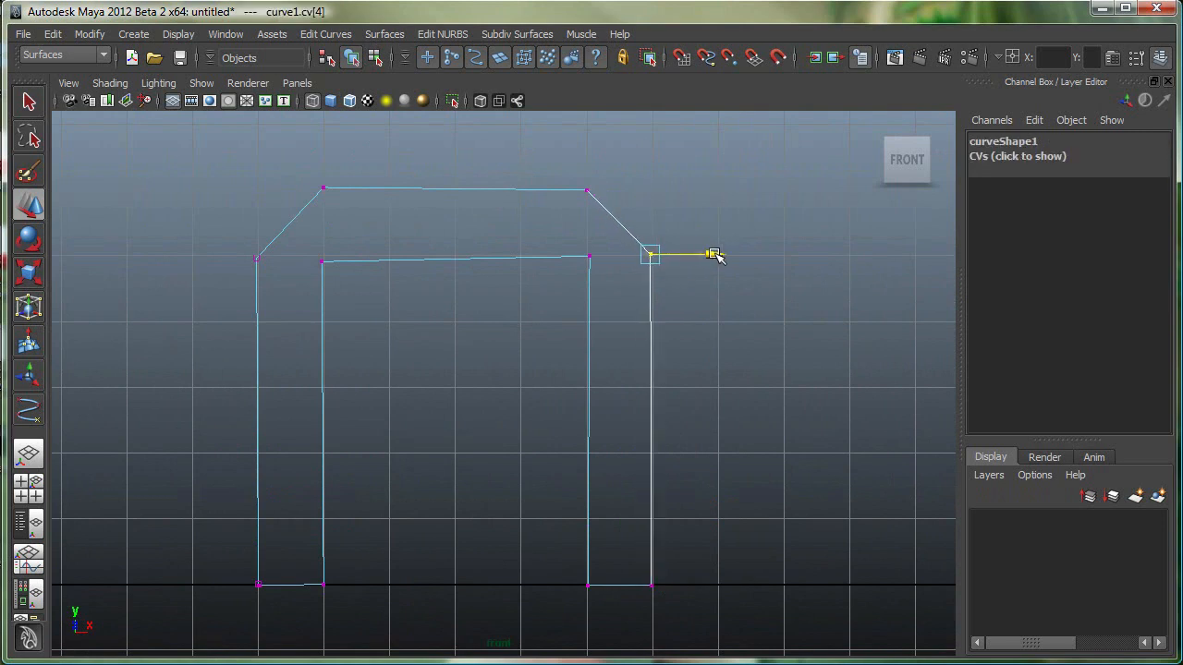
{"action": "left_click", "coordinate": [321, 261]}
{"action": "left_click_drag", "start_coordinate": [323, 223], "coordinate": [323, 215]}
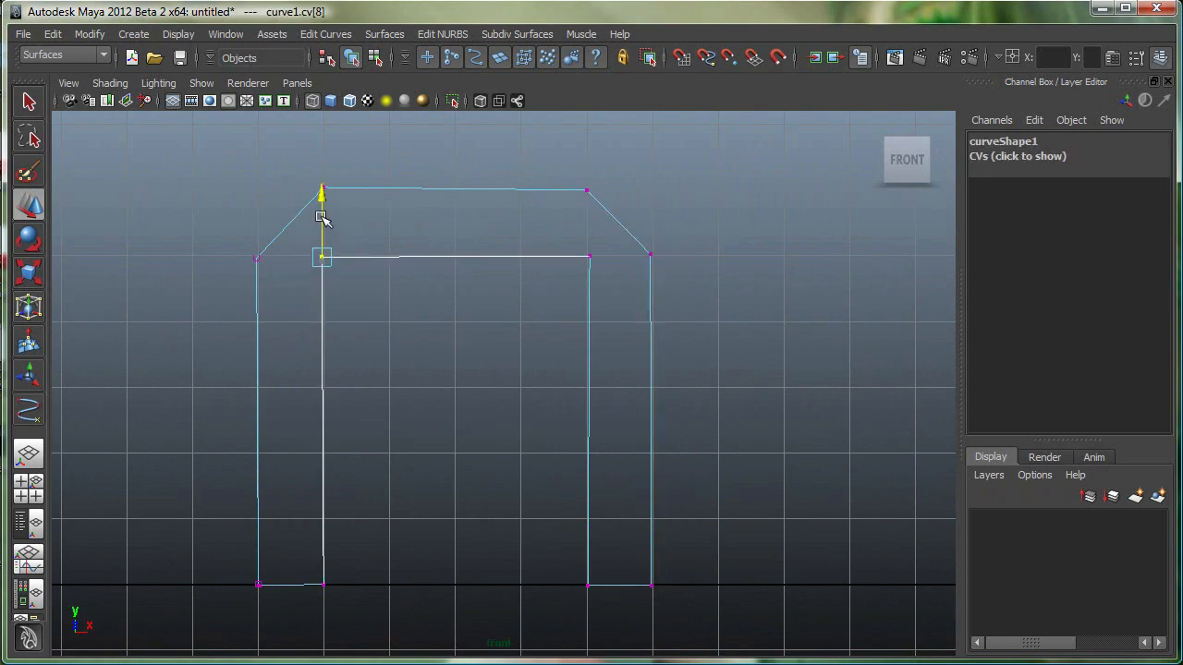
{"action": "left_click", "coordinate": [586, 189]}
{"action": "scroll", "coordinate": [476, 375], "scroll_direction": "down", "scroll_amount": 3}
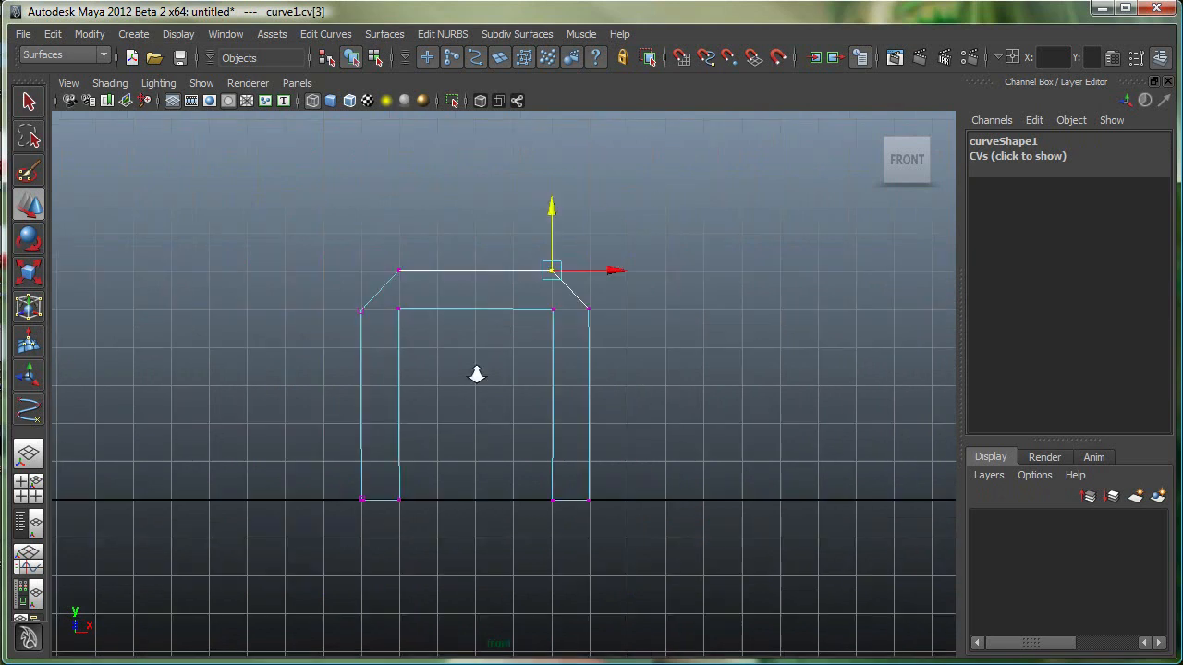
{"action": "scroll", "coordinate": [476, 374], "scroll_direction": "down", "scroll_amount": 2}
Return curve1 to object mode and deselect it
{"action": "right_click_drag", "start_coordinate": [546, 298], "coordinate": [617, 270]}
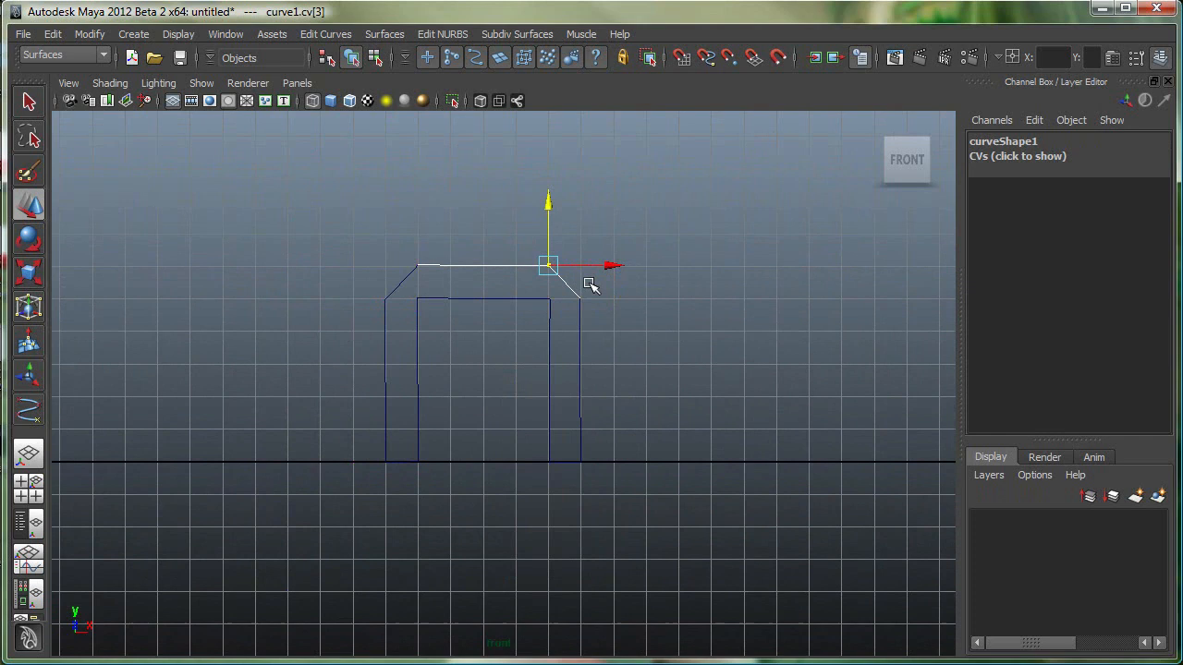
{"action": "left_click", "coordinate": [573, 293]}
{"action": "scroll", "coordinate": [602, 499], "scroll_direction": "up", "scroll_amount": 2}
{"action": "scroll", "coordinate": [602, 499], "scroll_direction": "up", "scroll_amount": 2}
{"action": "middle_click_drag", "start_coordinate": [297, 484], "coordinate": [557, 416], "text": "alt"}
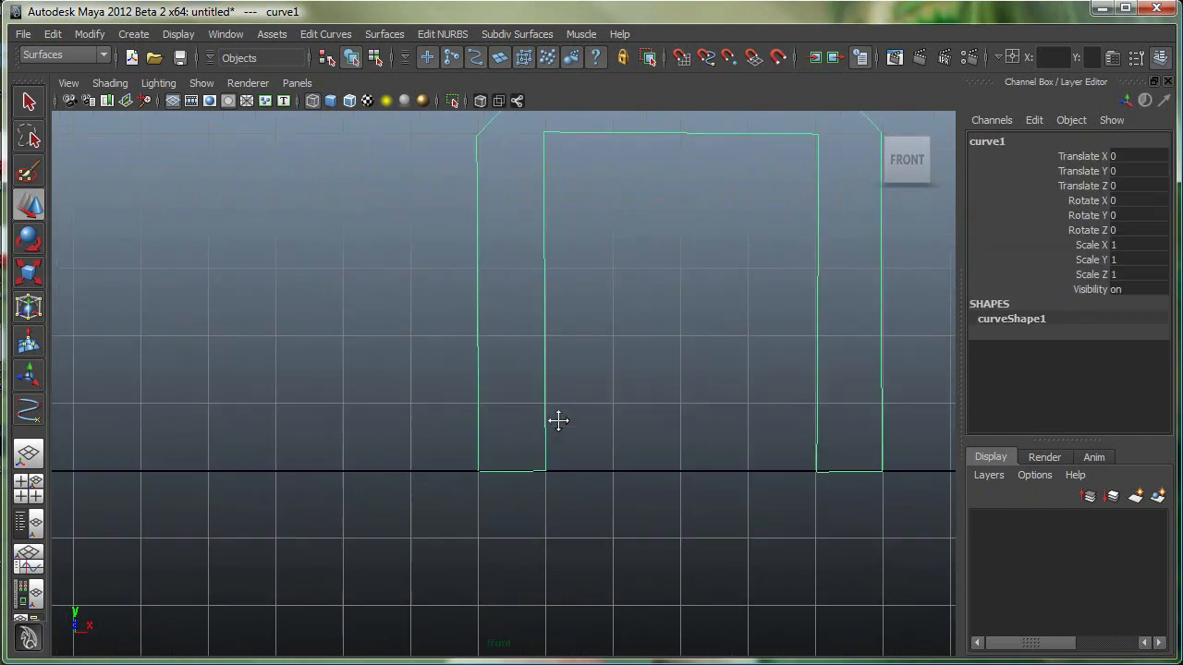
{"action": "scroll", "coordinate": [558, 417], "scroll_direction": "up", "scroll_amount": 4}
{"action": "scroll", "coordinate": [634, 549], "scroll_direction": "up", "scroll_amount": 2}
{"action": "scroll", "coordinate": [594, 589], "scroll_direction": "up", "scroll_amount": 2}
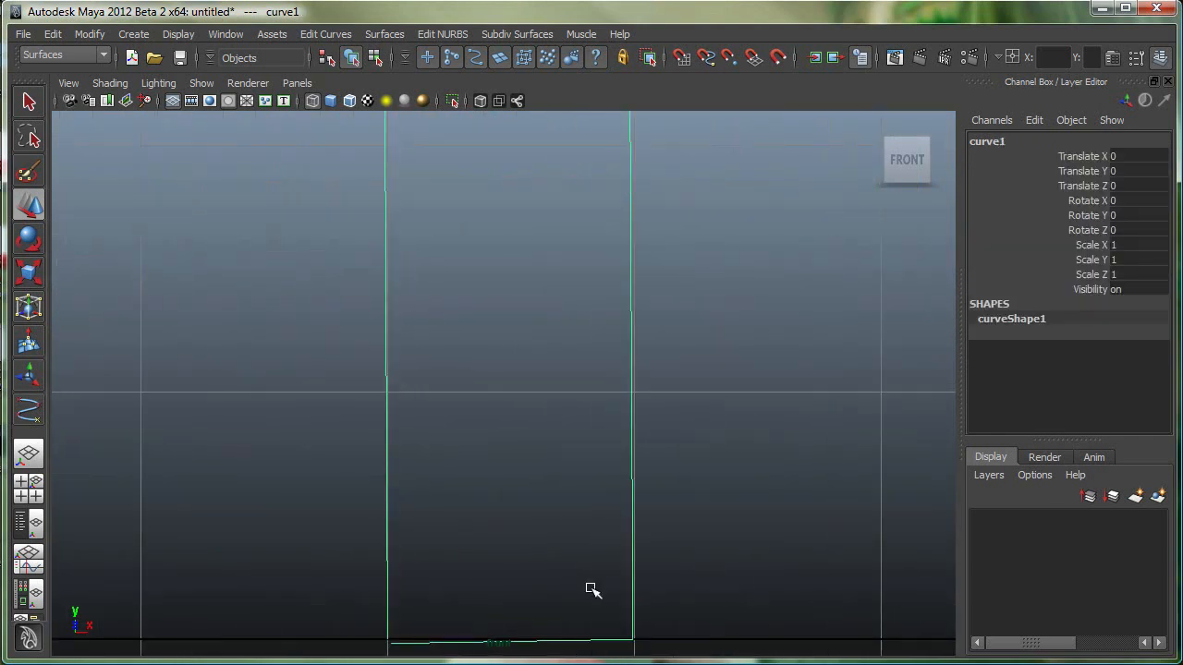
{"action": "left_click_drag", "start_coordinate": [343, 447], "coordinate": [388, 464]}
Close curve1 into a loop using Edit Curves > Open/Close Curves with a blended shape
{"action": "left_click", "coordinate": [388, 464]}
{"action": "left_click", "coordinate": [325, 34]}
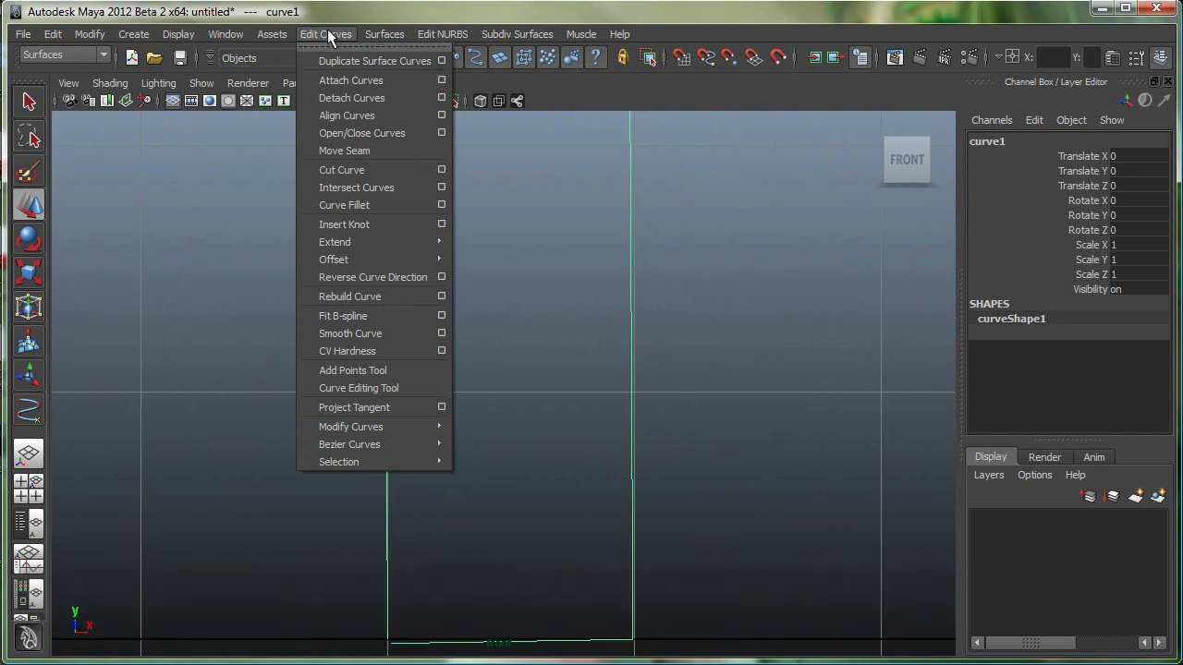
{"action": "left_click", "coordinate": [443, 134]}
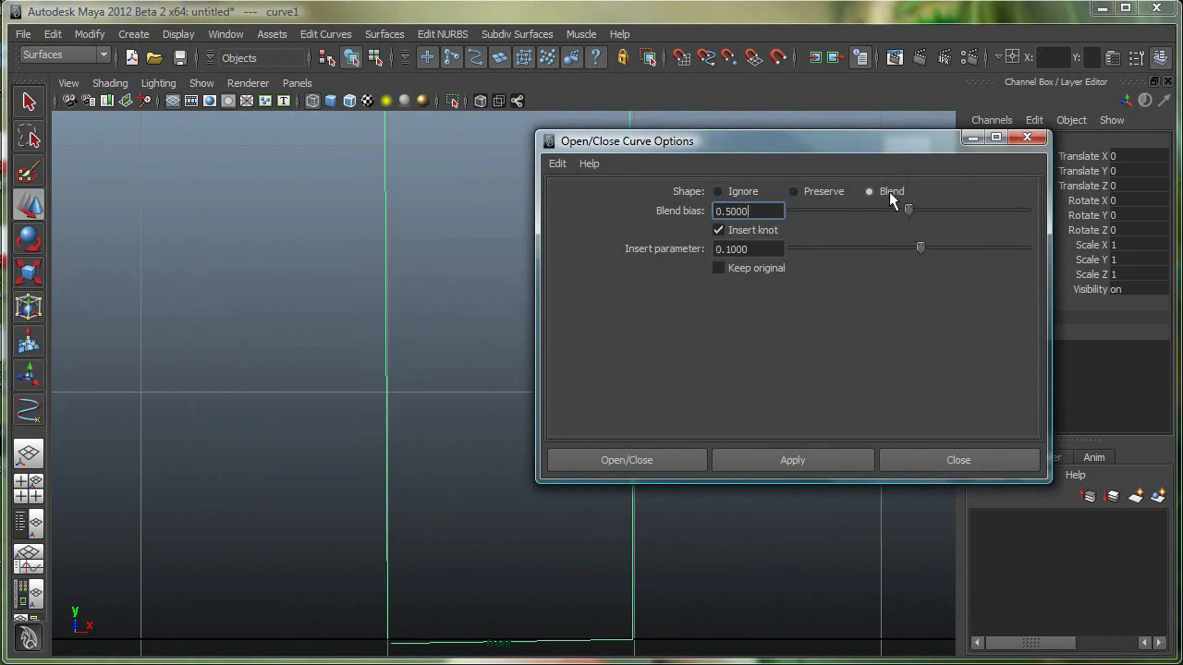
{"action": "left_click", "coordinate": [611, 462]}
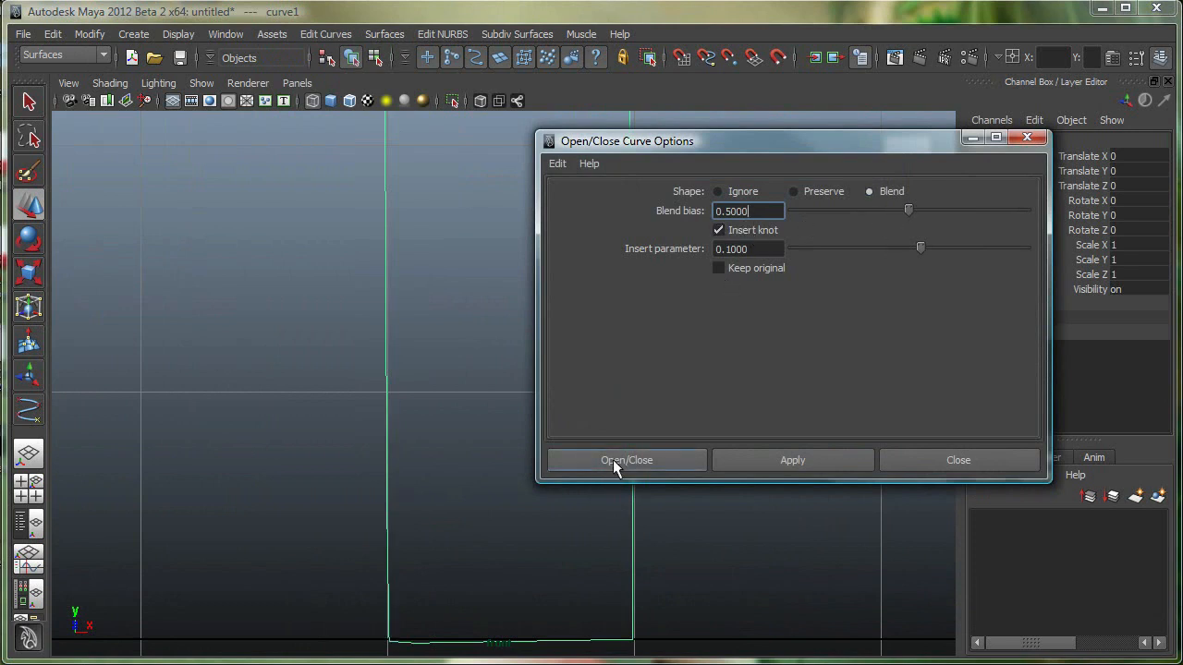
Check the new bottom edge's control vertex and return the arch curve to object mode
{"action": "middle_click_drag", "start_coordinate": [425, 582], "coordinate": [433, 312], "text": "alt"}
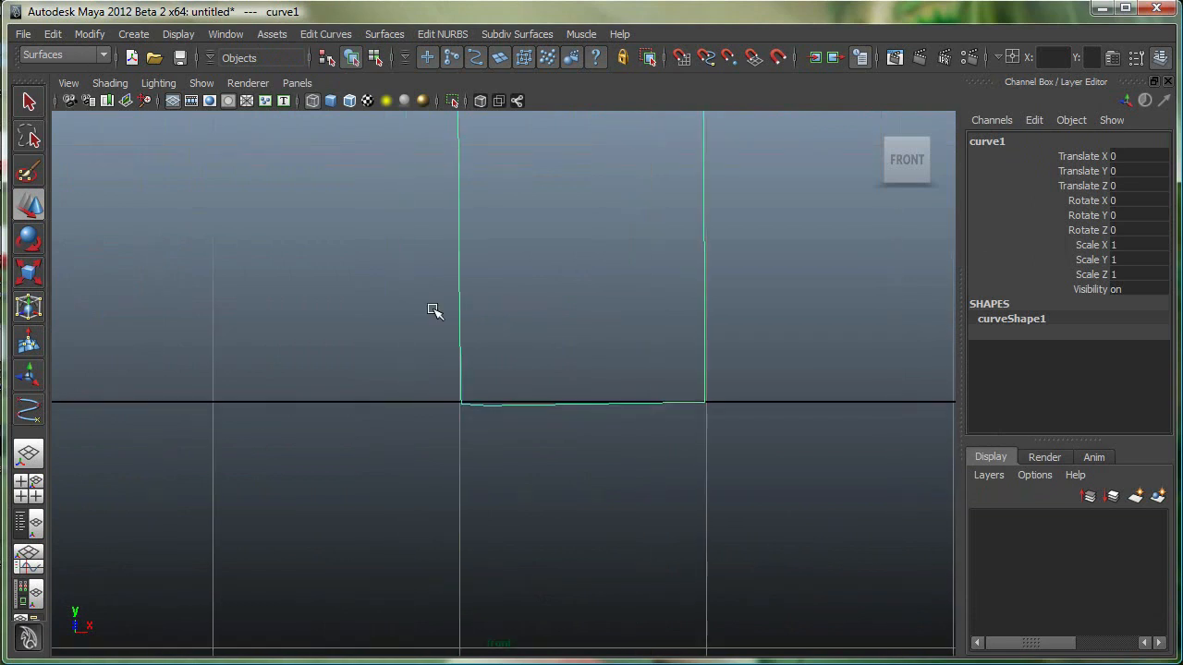
{"action": "scroll", "coordinate": [124, 561], "scroll_direction": "up", "scroll_amount": 5}
{"action": "scroll", "coordinate": [473, 594], "scroll_direction": "down", "scroll_amount": 5}
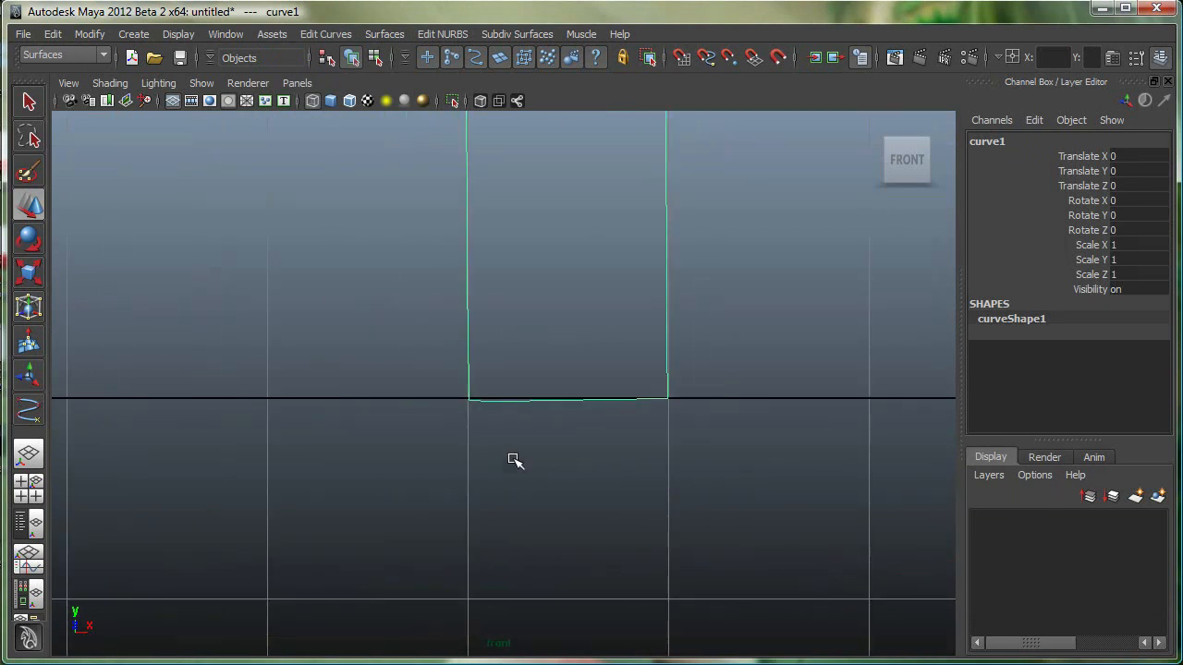
{"action": "scroll", "coordinate": [586, 396], "scroll_direction": "up", "scroll_amount": 1}
{"action": "scroll", "coordinate": [552, 404], "scroll_direction": "up", "scroll_amount": 1}
{"action": "right_click_drag", "start_coordinate": [552, 404], "coordinate": [487, 404]}
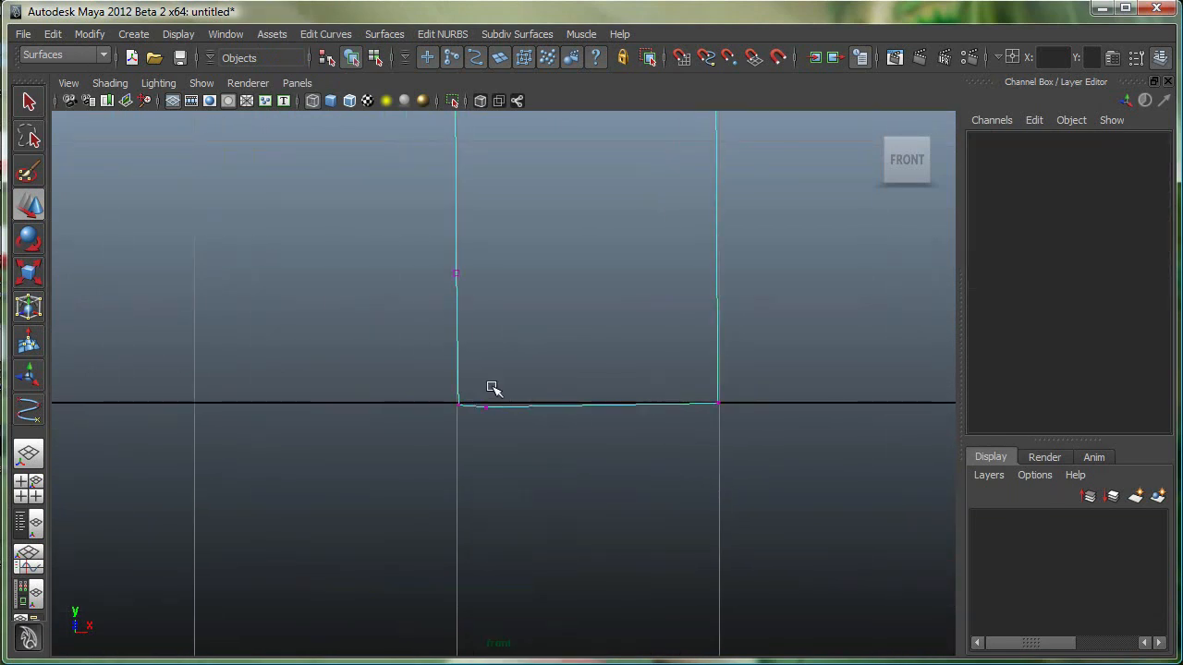
{"action": "left_click_drag", "start_coordinate": [481, 383], "coordinate": [510, 433]}
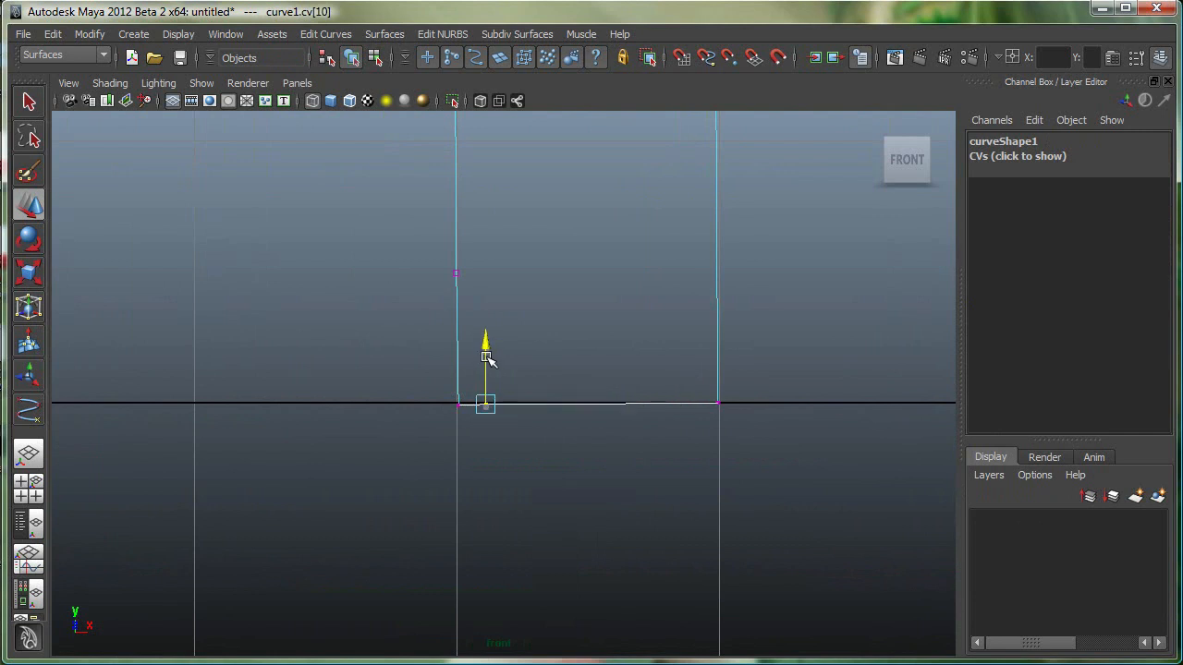
{"action": "right_click_drag", "start_coordinate": [719, 396], "coordinate": [717, 380]}
{"action": "key", "text": "F8"}
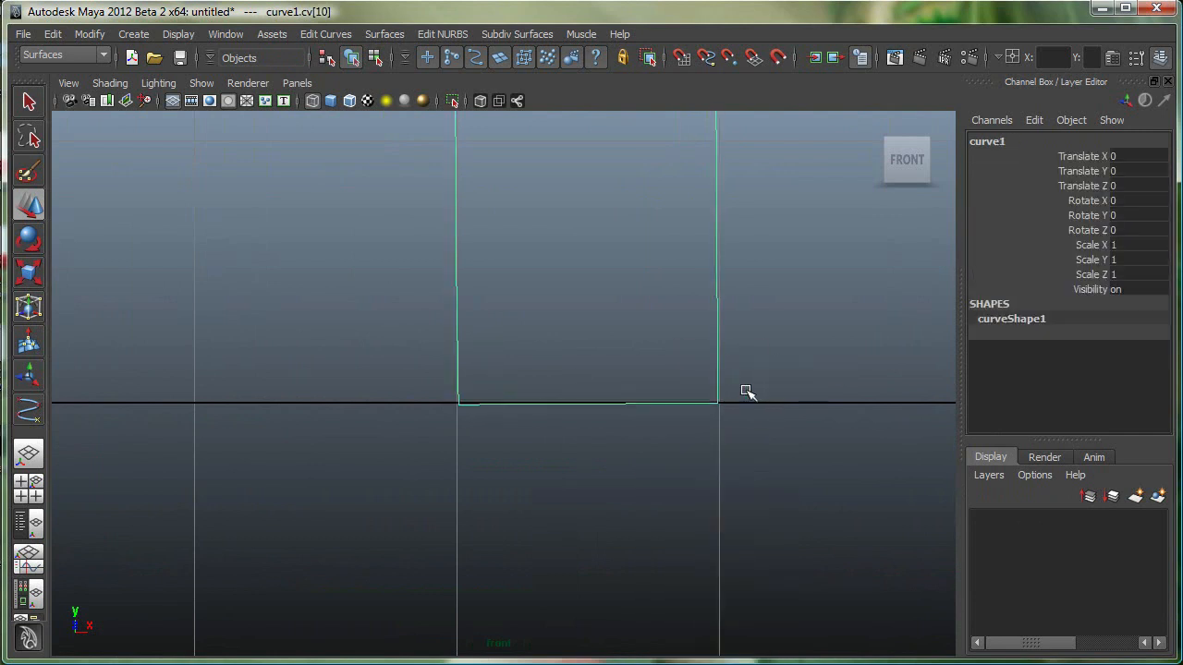
{"action": "scroll", "coordinate": [562, 430], "scroll_direction": "down", "scroll_amount": 3}
Switch to perspective, centre curve1's pivot and move the arch profile next to the grid
{"action": "key", "text": "space"}
{"action": "left_click_drag", "start_coordinate": [566, 392], "coordinate": [565, 386]}
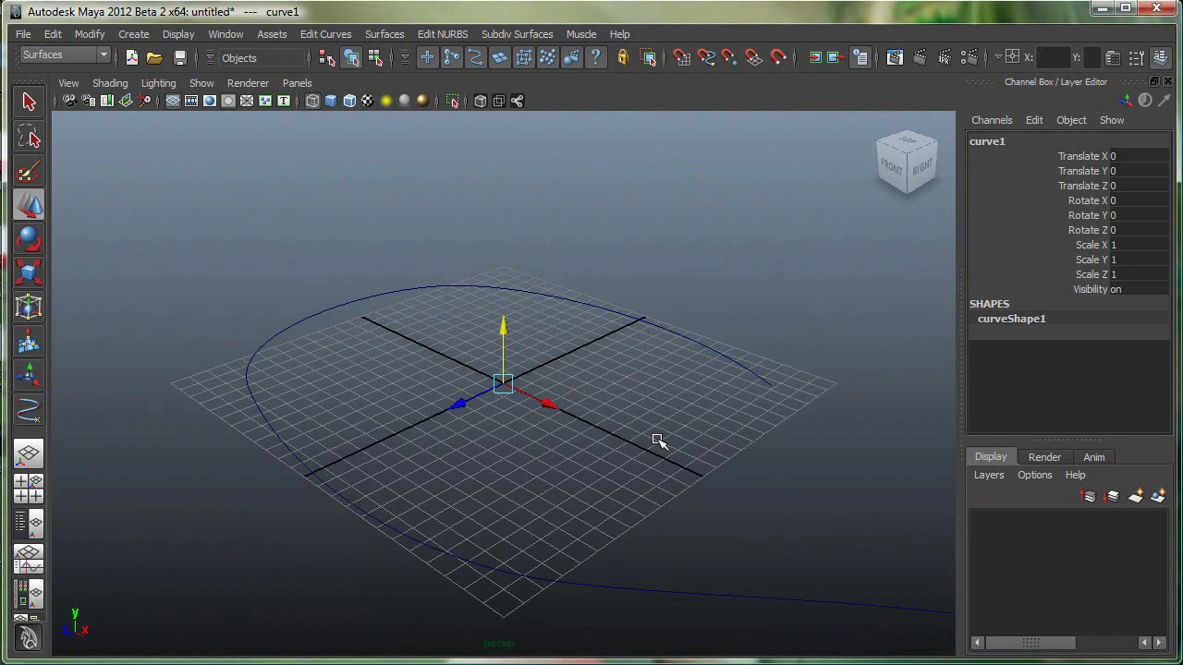
{"action": "left_click_drag", "start_coordinate": [655, 441], "coordinate": [494, 420], "text": "alt"}
{"action": "right_click_drag", "start_coordinate": [495, 420], "coordinate": [466, 479], "text": "alt"}
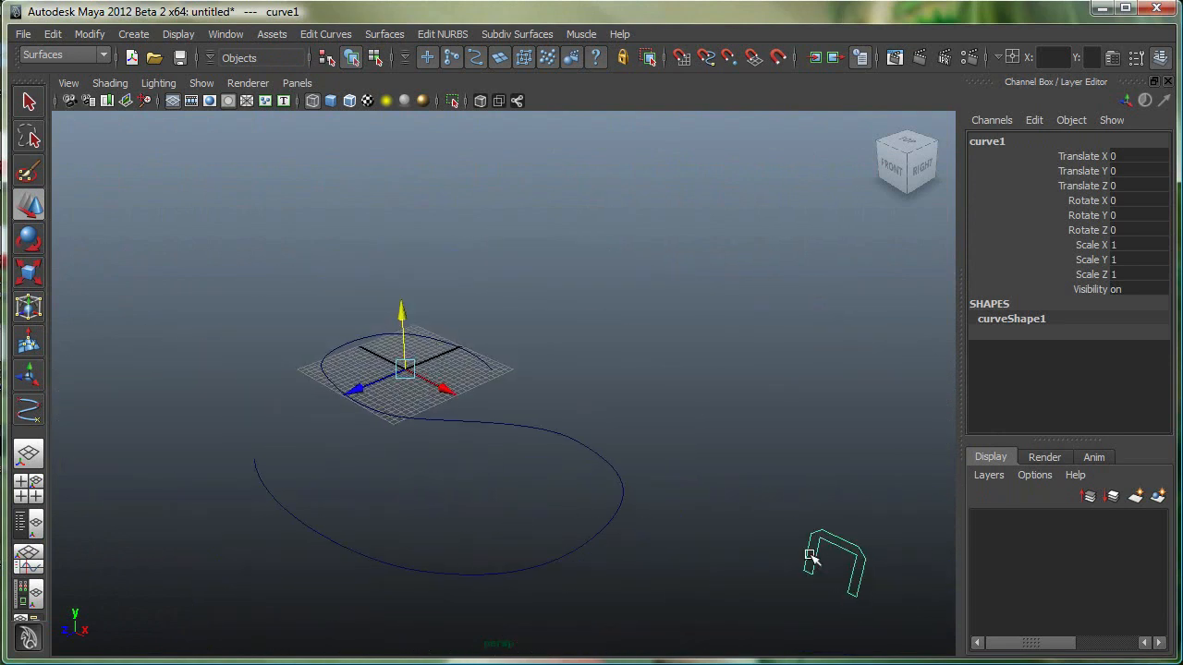
{"action": "left_click", "coordinate": [90, 37]}
{"action": "left_click", "coordinate": [134, 206]}
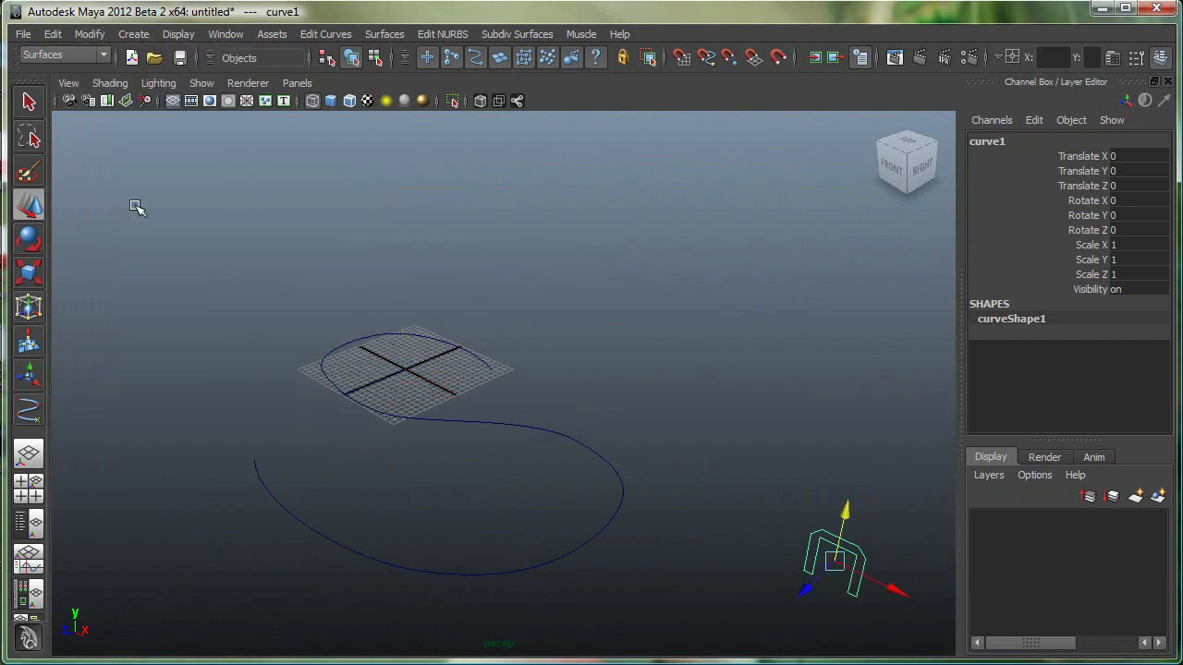
{"action": "left_click_drag", "start_coordinate": [834, 561], "coordinate": [586, 383]}
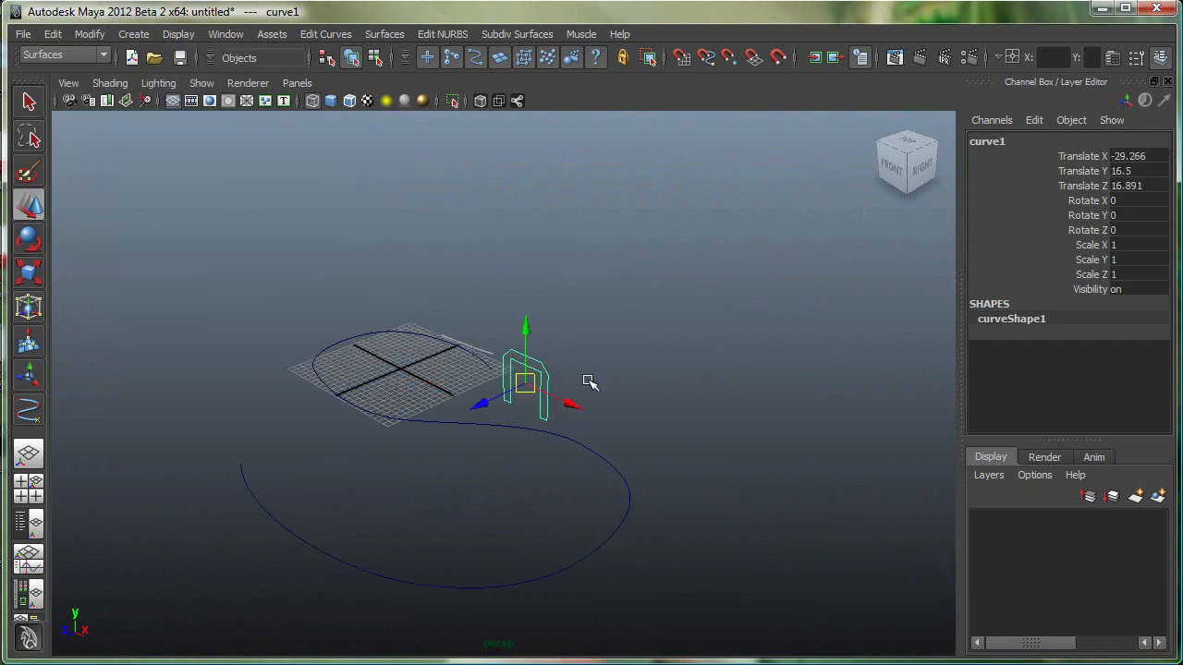
{"action": "left_click", "coordinate": [693, 419]}
Select the arch profile and scale it down to about a third of its size
{"action": "mouse_move", "coordinate": [528, 372]}
{"action": "right_mouse_down"}
{"action": "mouse_move", "coordinate": [557, 364]}
{"action": "mouse_move", "coordinate": [675, 401]}
{"action": "mouse_move", "coordinate": [496, 356]}
{"action": "mouse_move", "coordinate": [539, 359]}
{"action": "right_mouse_up"}
{"action": "left_click", "coordinate": [530, 361]}
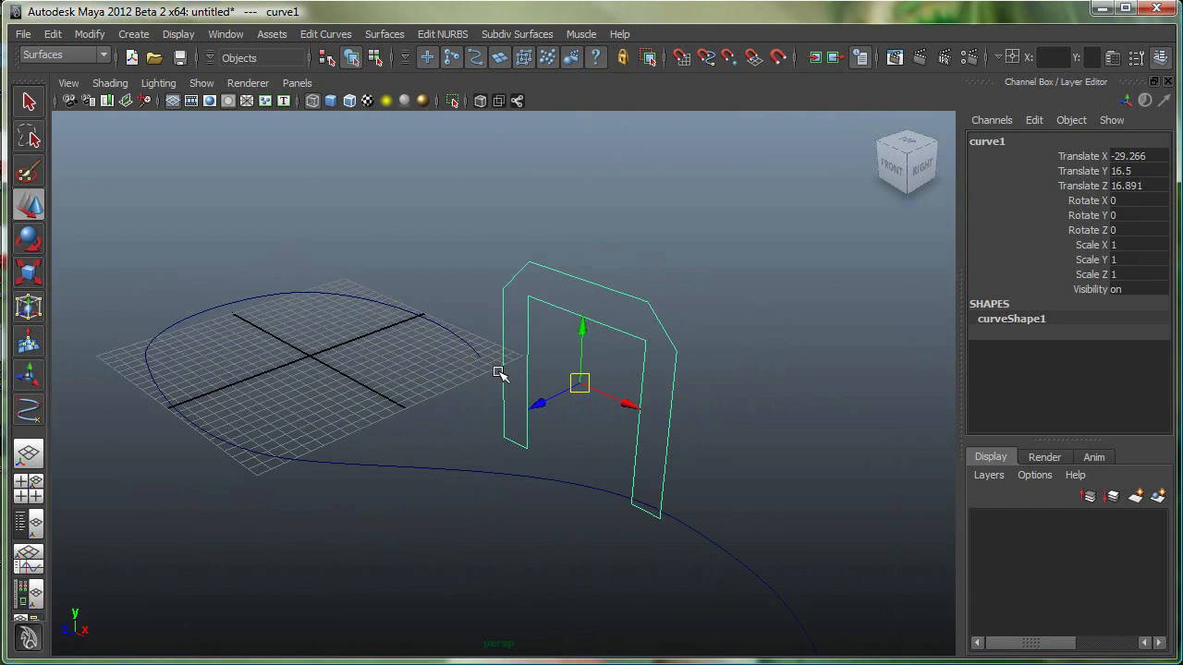
{"action": "key", "text": "r"}
{"action": "middle_click_drag", "start_coordinate": [647, 374], "coordinate": [582, 380]}
{"action": "mouse_move", "coordinate": [582, 381]}
{"action": "right_mouse_down", "text": "alt"}
{"action": "mouse_move", "coordinate": [615, 351]}
{"action": "mouse_move", "coordinate": [541, 338]}
{"action": "mouse_move", "coordinate": [576, 347]}
{"action": "right_mouse_up", "text": "alt"}
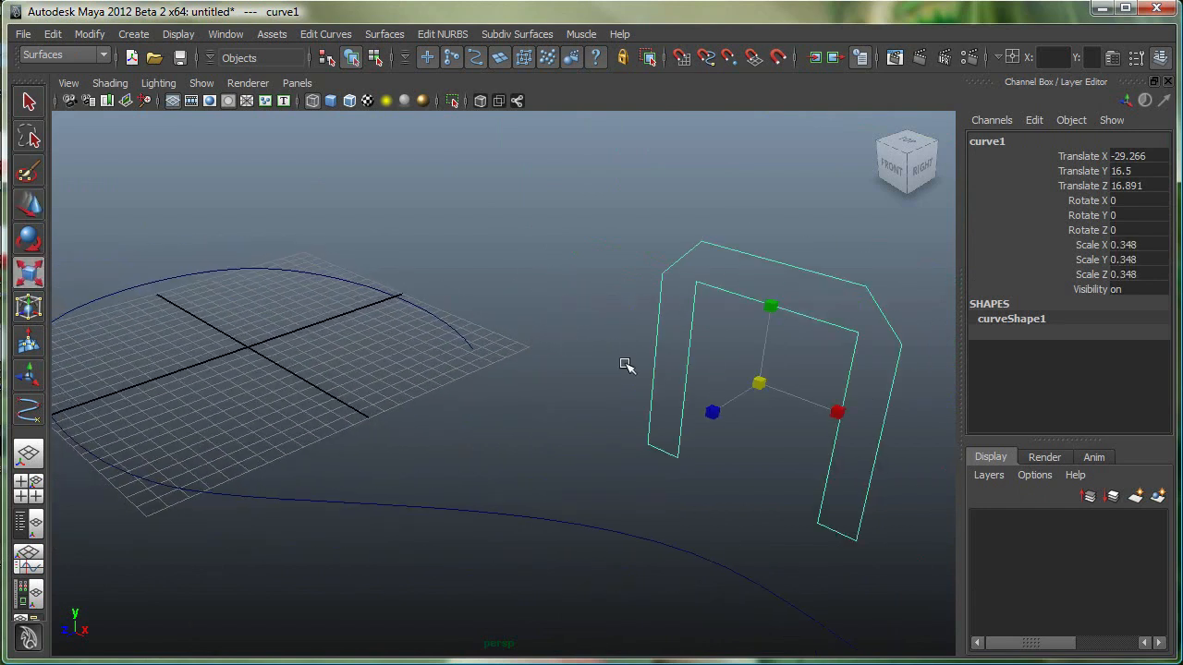
Snap the arch profile onto the end of the Bezier path using curve snapping
{"action": "key", "text": "w"}
{"action": "key", "text": "c"}
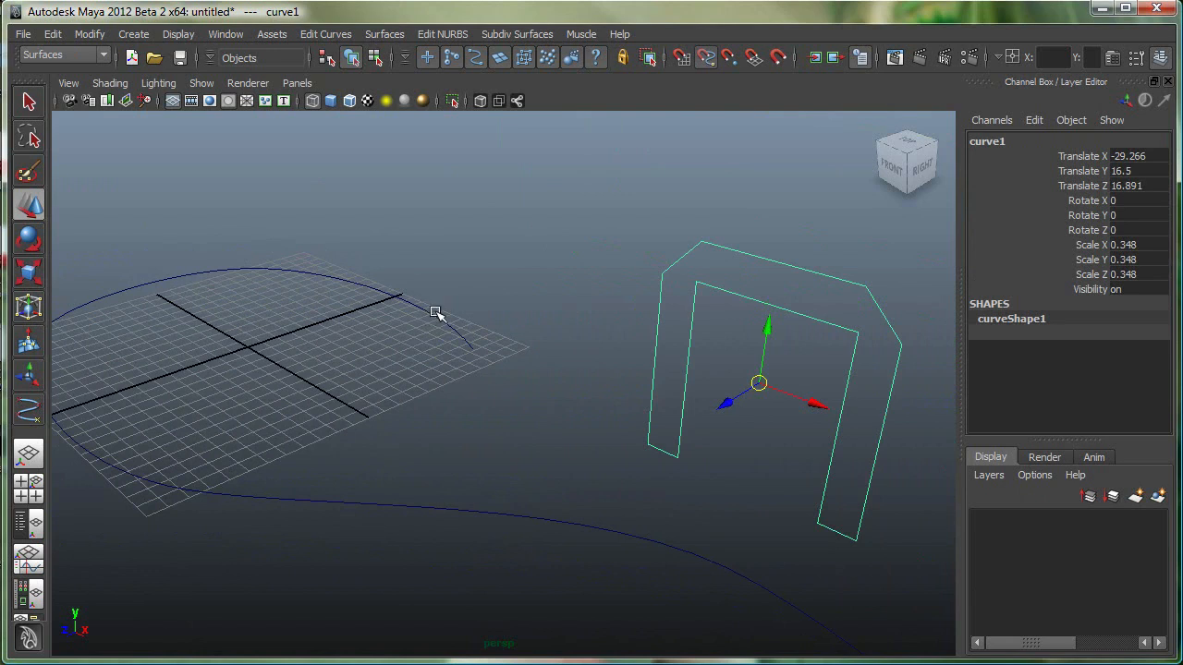
{"action": "middle_click_drag", "start_coordinate": [438, 316], "coordinate": [507, 369]}
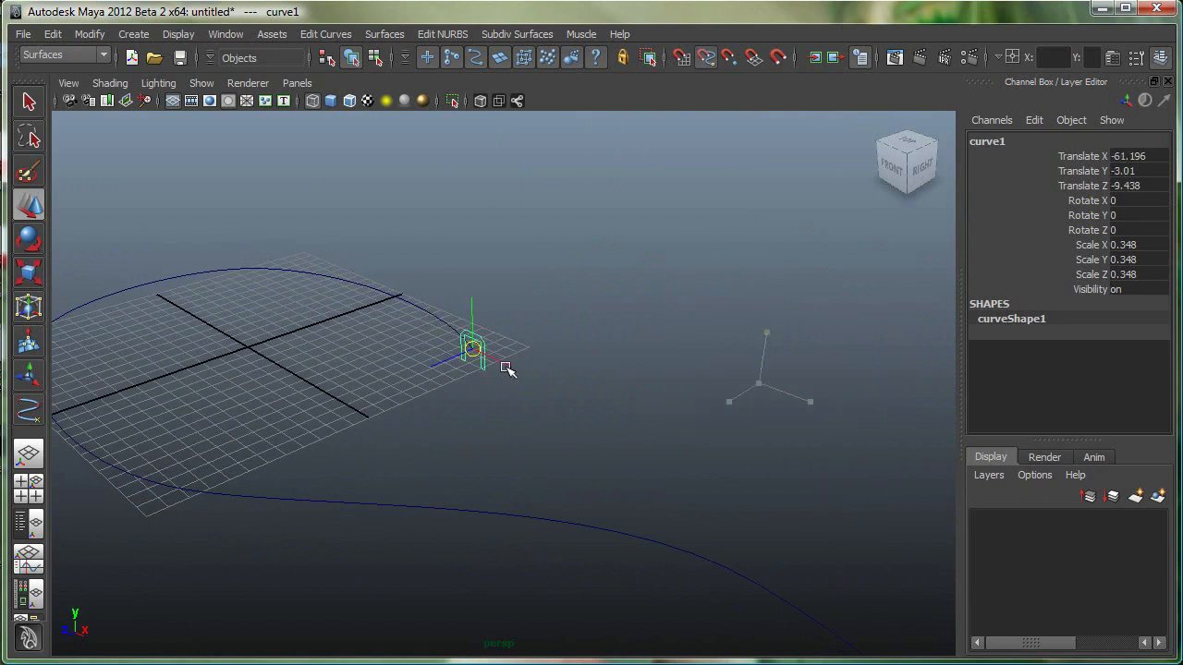
{"action": "right_click_drag", "start_coordinate": [502, 370], "coordinate": [660, 343], "text": "alt"}
{"action": "mouse_move", "coordinate": [660, 343]}
{"action": "left_mouse_down", "text": "alt"}
{"action": "mouse_move", "coordinate": [576, 301]}
{"action": "mouse_move", "coordinate": [594, 297]}
{"action": "mouse_move", "coordinate": [613, 311]}
{"action": "mouse_move", "coordinate": [482, 307]}
{"action": "left_mouse_up", "text": "alt"}
Rotate the profile to face along the path, then select bezier1
{"action": "key", "text": "e"}
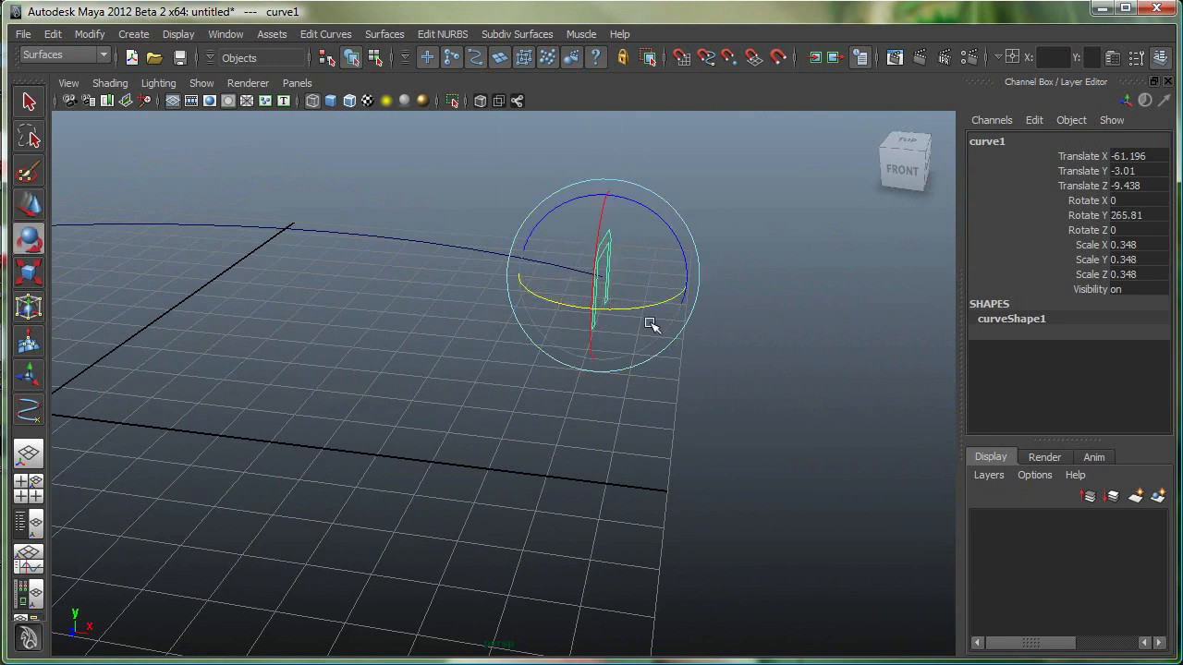
{"action": "left_click_drag", "start_coordinate": [647, 324], "coordinate": [628, 308]}
{"action": "mouse_move", "coordinate": [487, 307]}
{"action": "left_mouse_down", "text": "alt"}
{"action": "mouse_move", "coordinate": [443, 319]}
{"action": "mouse_move", "coordinate": [404, 286]}
{"action": "left_mouse_up", "text": "alt"}
{"action": "key", "text": "w"}
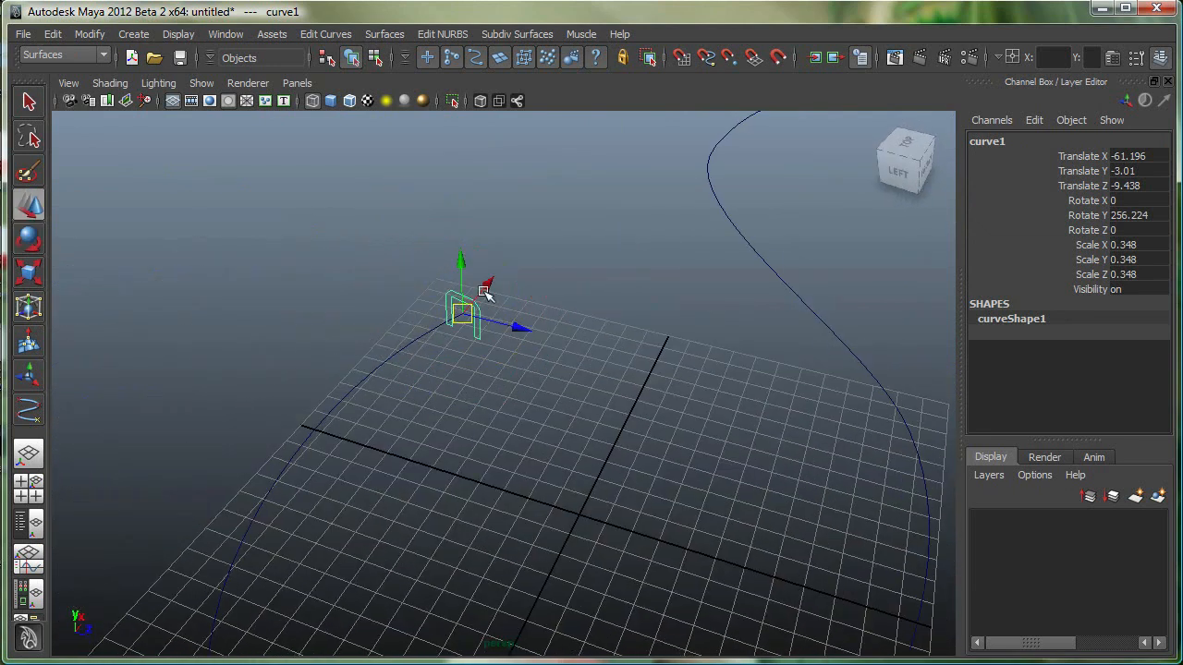
{"action": "right_click_drag", "start_coordinate": [393, 291], "coordinate": [646, 349], "text": "alt"}
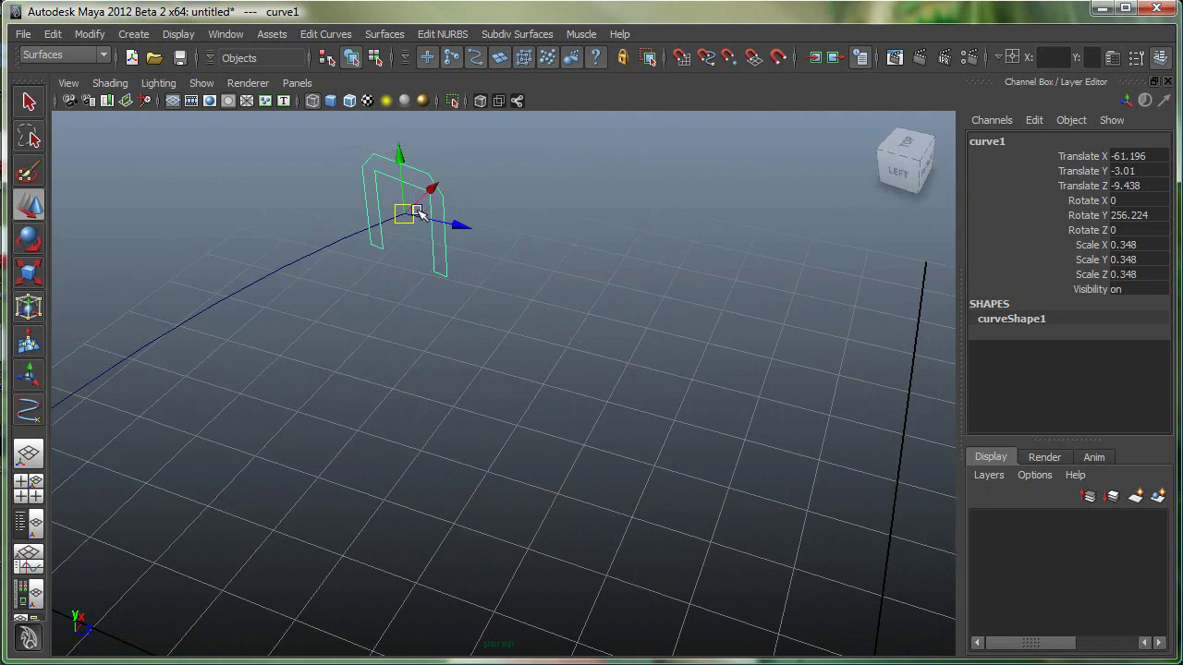
{"action": "left_click_drag", "start_coordinate": [249, 272], "coordinate": [304, 338]}
{"action": "mouse_move", "coordinate": [615, 388]}
{"action": "left_mouse_down", "text": "alt"}
{"action": "mouse_move", "coordinate": [367, 326]}
{"action": "mouse_move", "coordinate": [457, 388]}
{"action": "left_mouse_up", "text": "alt"}
{"action": "scroll", "coordinate": [366, 326], "scroll_direction": "down", "scroll_amount": 5}
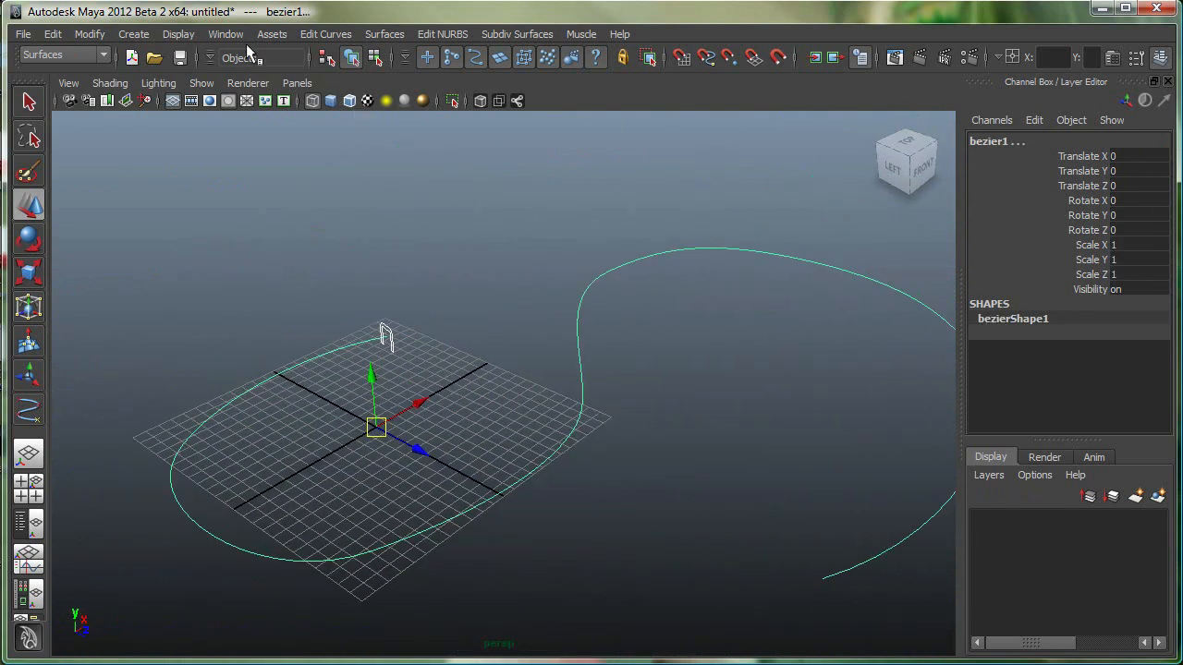
Reset the Surfaces > Extrude option box to its default settings
{"action": "left_click", "coordinate": [381, 34]}
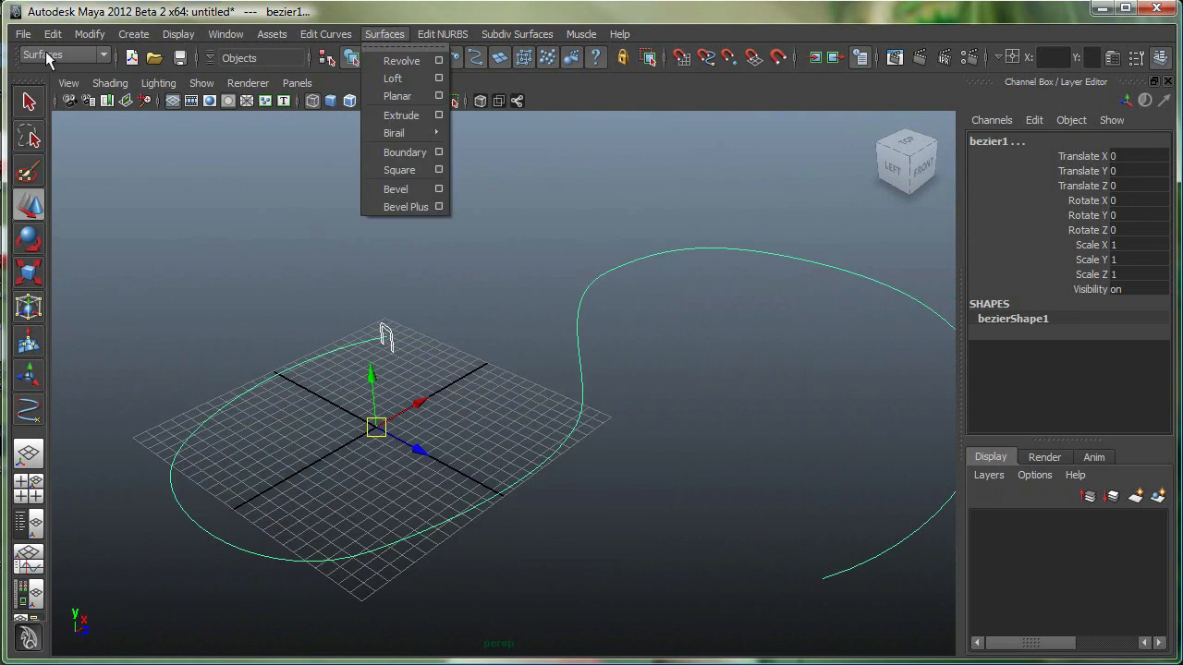
{"action": "left_click", "coordinate": [393, 35]}
{"action": "left_click", "coordinate": [438, 115]}
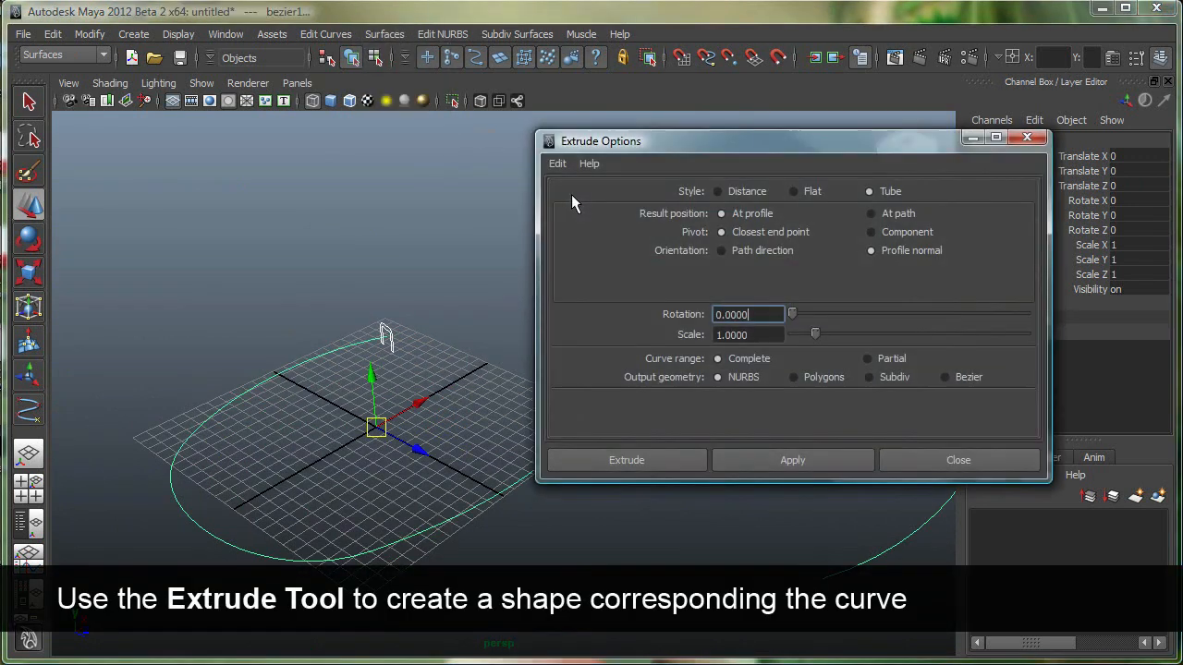
{"action": "left_click", "coordinate": [557, 163]}
{"action": "left_click", "coordinate": [577, 200]}
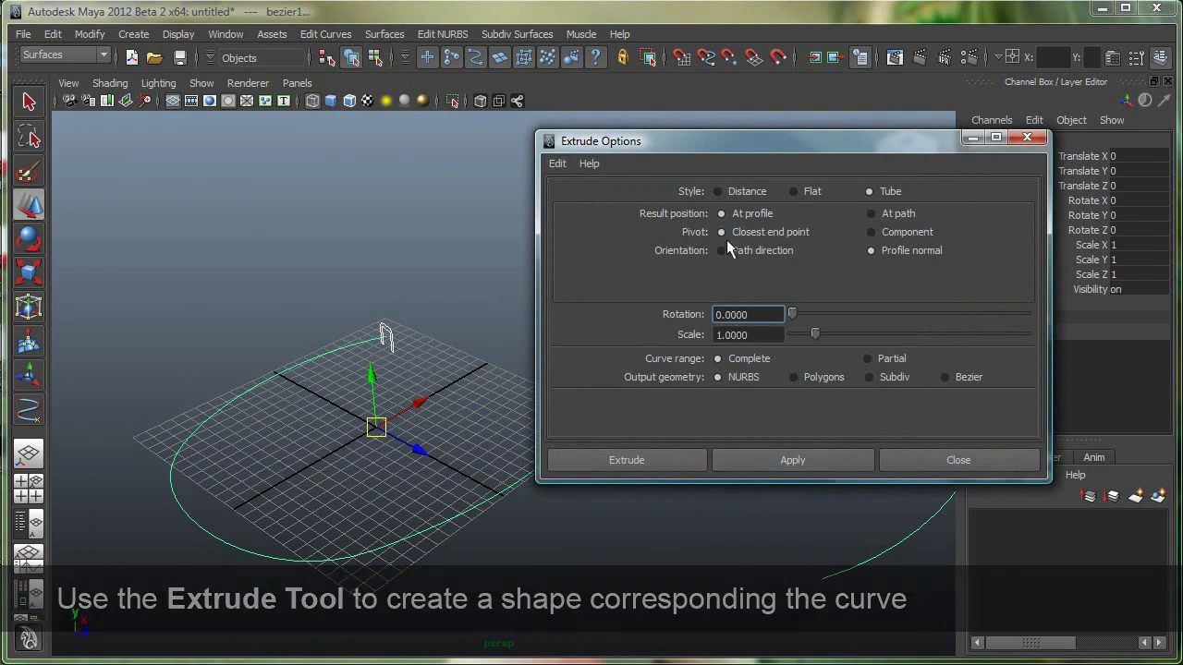
{"action": "left_click", "coordinate": [557, 164]}
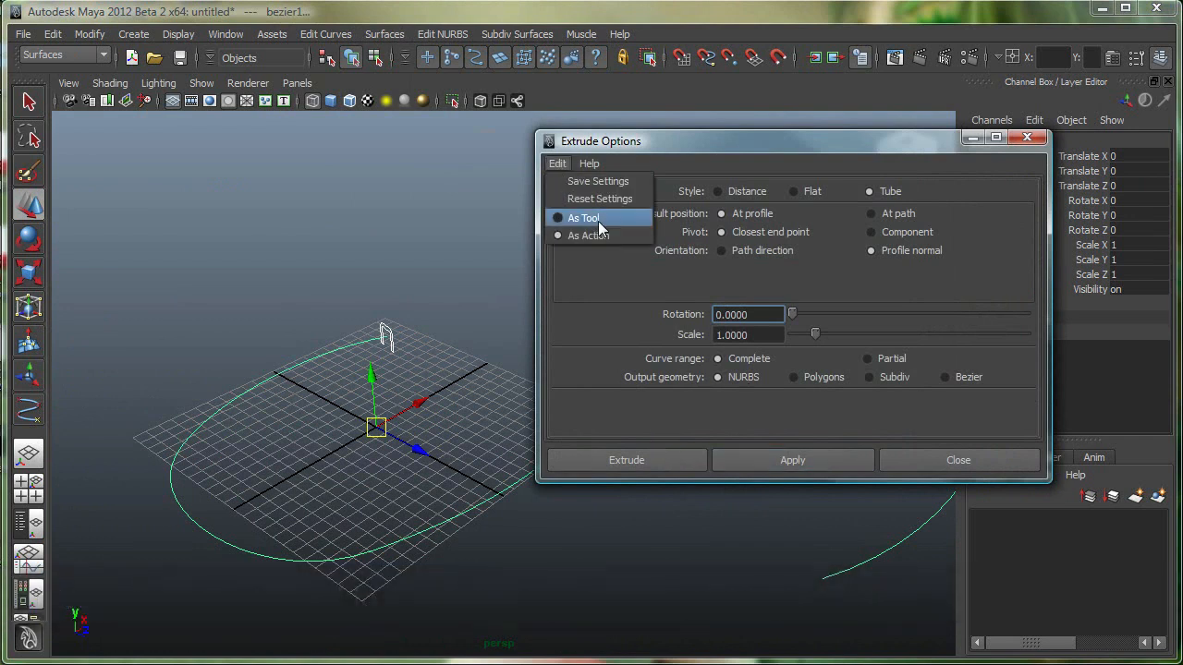
{"action": "left_click", "coordinate": [593, 197]}
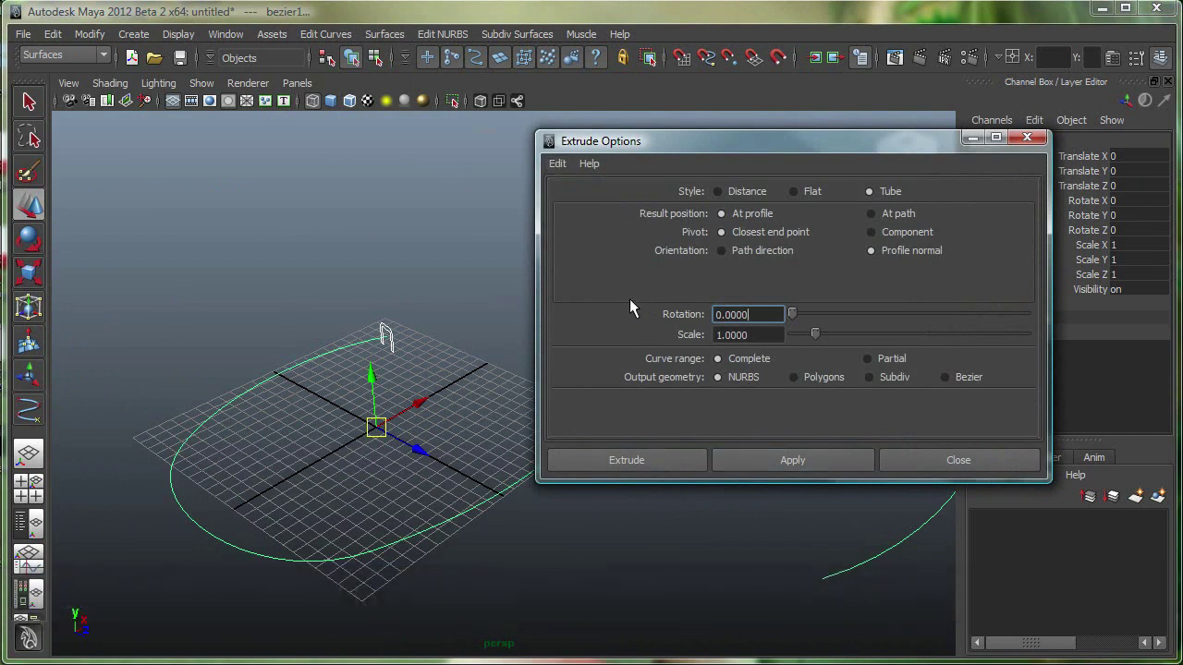
Extrude the arch profile along bezier1 as a tube and frame extrudedSurface1
{"action": "left_click", "coordinate": [632, 467]}
{"action": "key", "text": "f"}
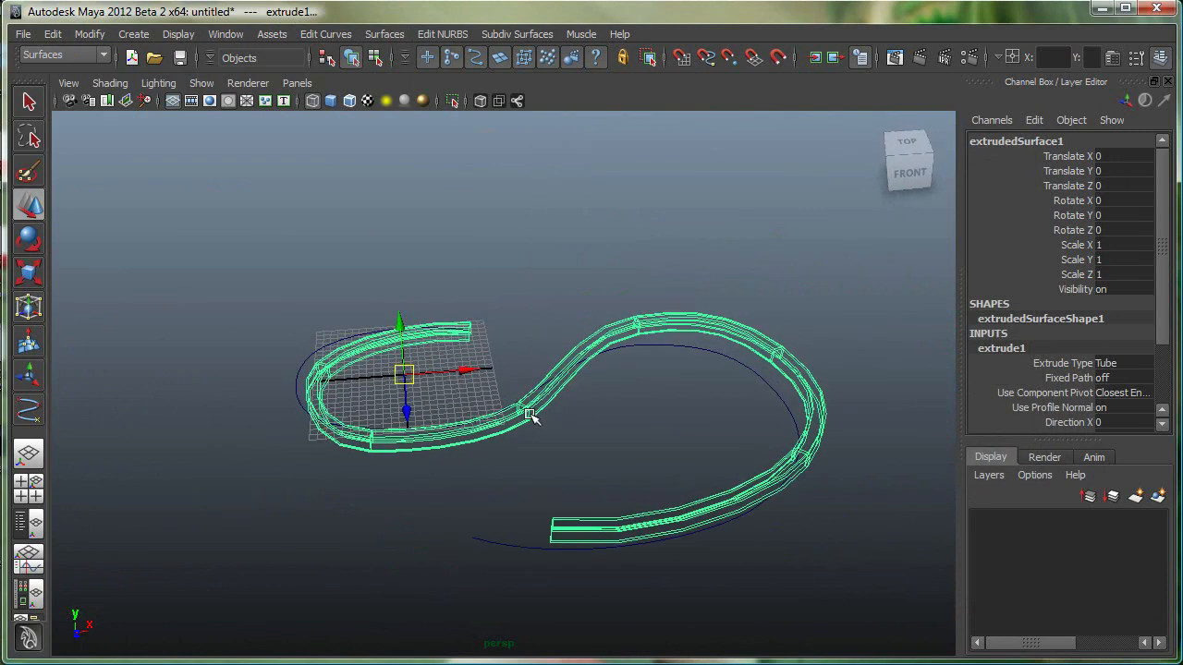
Display the extruded tube smooth shaded and tumble around it to inspect the trough shape
{"action": "mouse_move", "coordinate": [531, 416]}
{"action": "left_mouse_down", "text": "alt"}
{"action": "mouse_move", "coordinate": [601, 396]}
{"action": "mouse_move", "coordinate": [554, 454]}
{"action": "mouse_move", "coordinate": [464, 444]}
{"action": "mouse_move", "coordinate": [616, 423]}
{"action": "left_mouse_up", "text": "alt"}
{"action": "key", "text": "5"}
{"action": "mouse_move", "coordinate": [624, 473]}
{"action": "left_mouse_down", "text": "alt"}
{"action": "mouse_move", "coordinate": [686, 467]}
{"action": "mouse_move", "coordinate": [583, 469]}
{"action": "left_mouse_up", "text": "alt"}
{"action": "left_click_drag", "start_coordinate": [649, 383], "coordinate": [758, 396], "text": "alt"}
{"action": "left_click_drag", "start_coordinate": [756, 450], "coordinate": [623, 412], "text": "alt"}
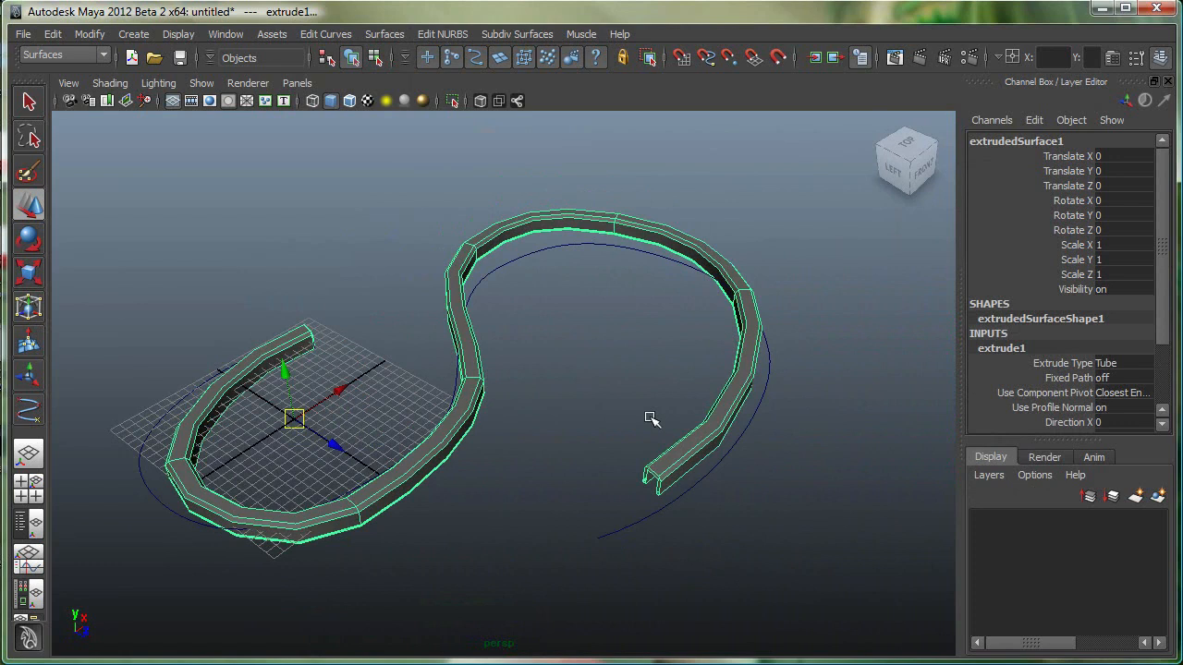
In extrude1's Attribute Editor, set Use Component Pivot to Component Pivot
{"action": "left_click", "coordinate": [1111, 58]}
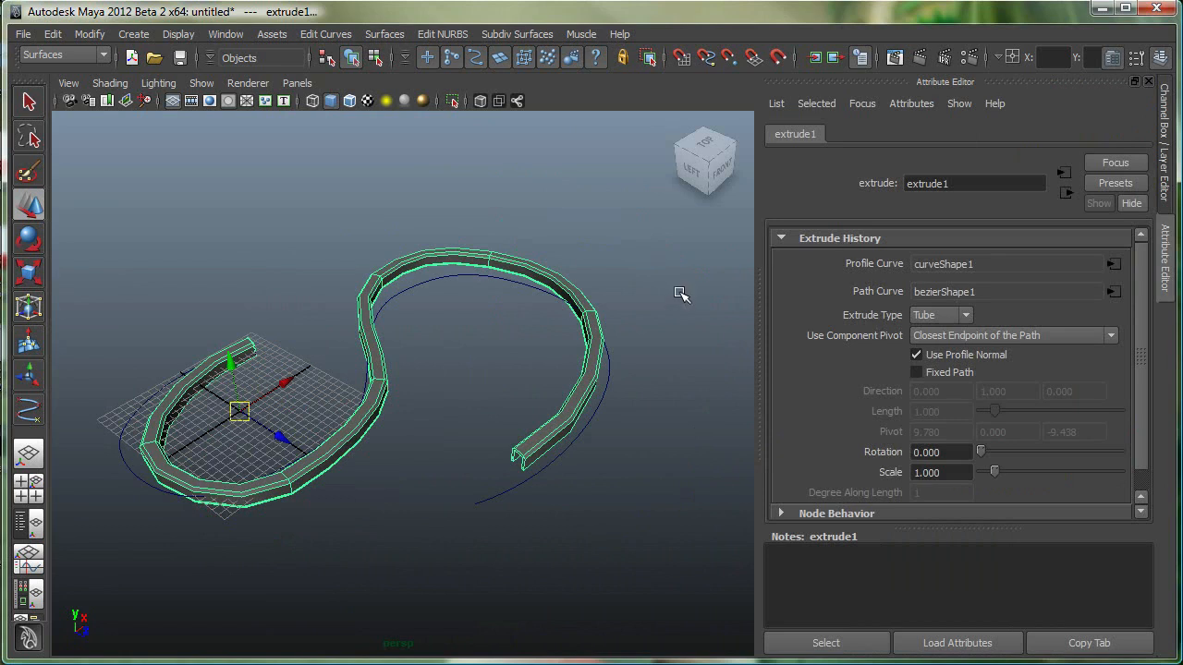
{"action": "left_click_drag", "start_coordinate": [591, 344], "coordinate": [533, 336], "text": "alt"}
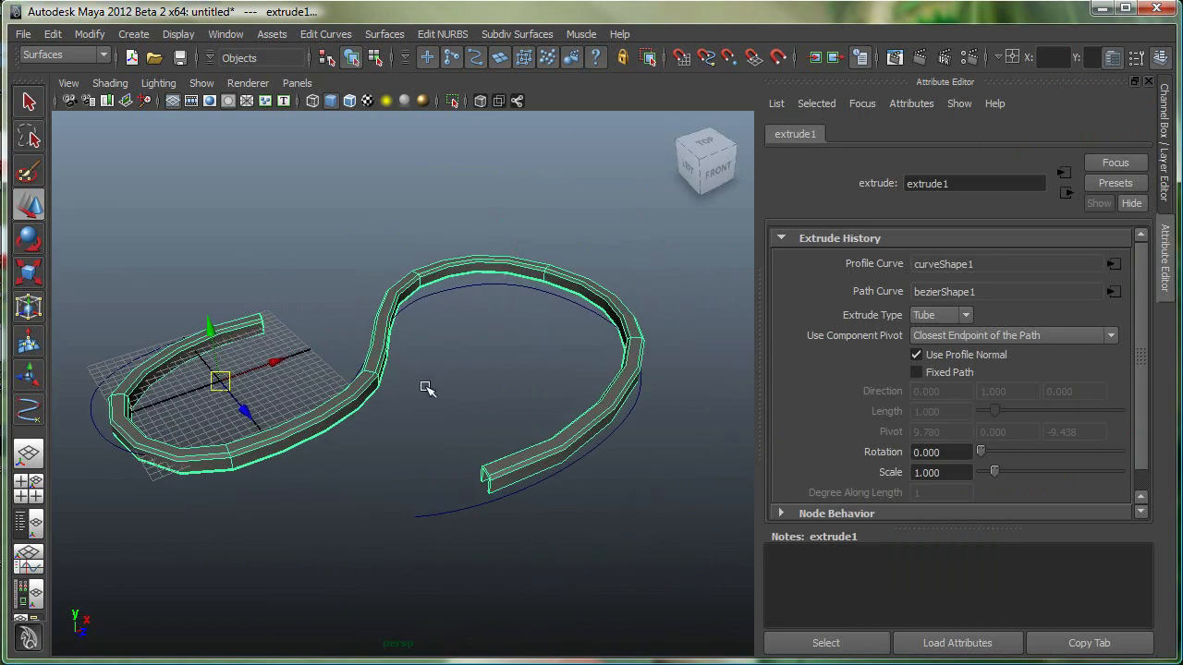
{"action": "middle_click_drag", "start_coordinate": [426, 388], "coordinate": [480, 401], "text": "alt"}
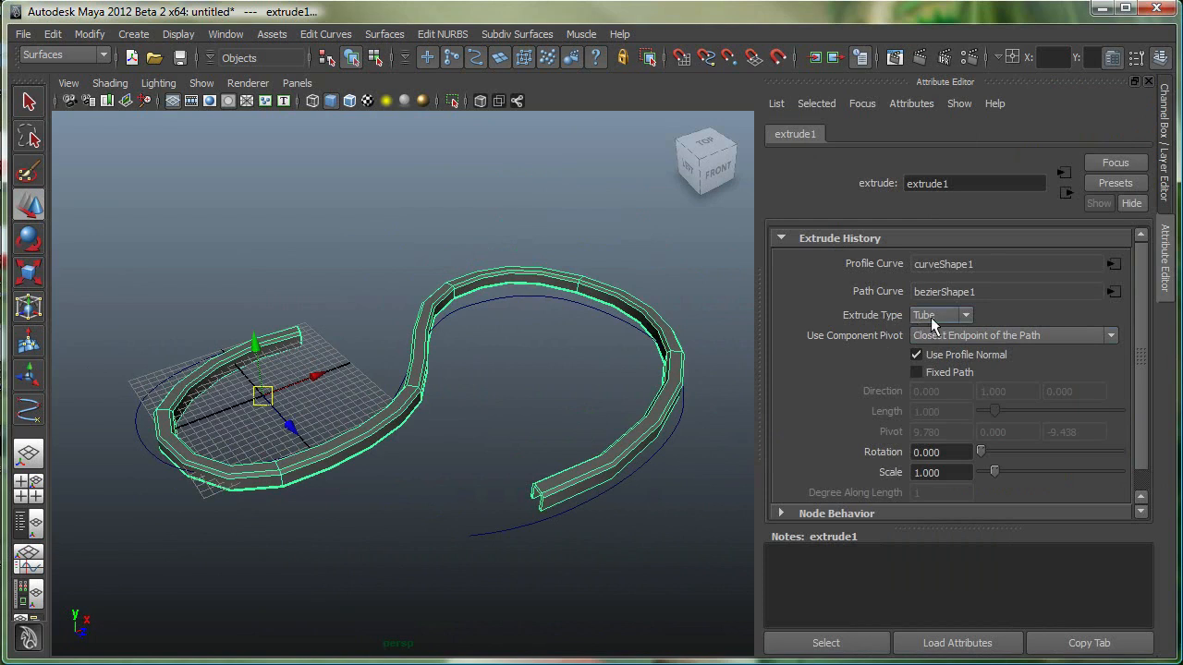
{"action": "left_click", "coordinate": [947, 336]}
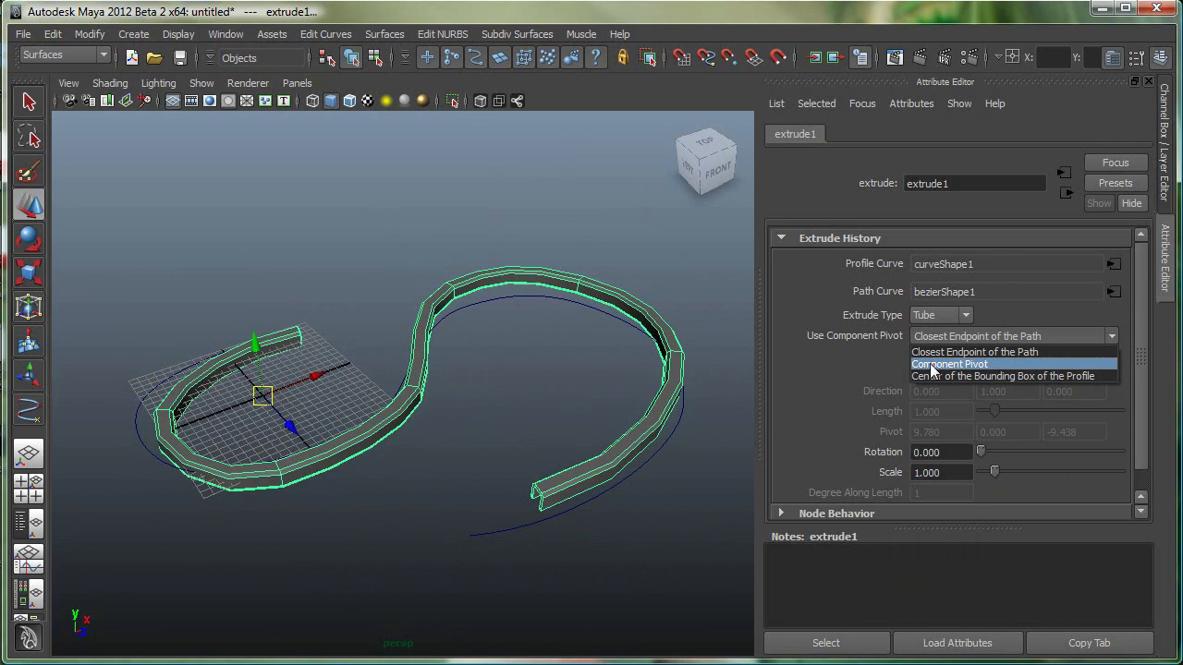
{"action": "left_click", "coordinate": [929, 363]}
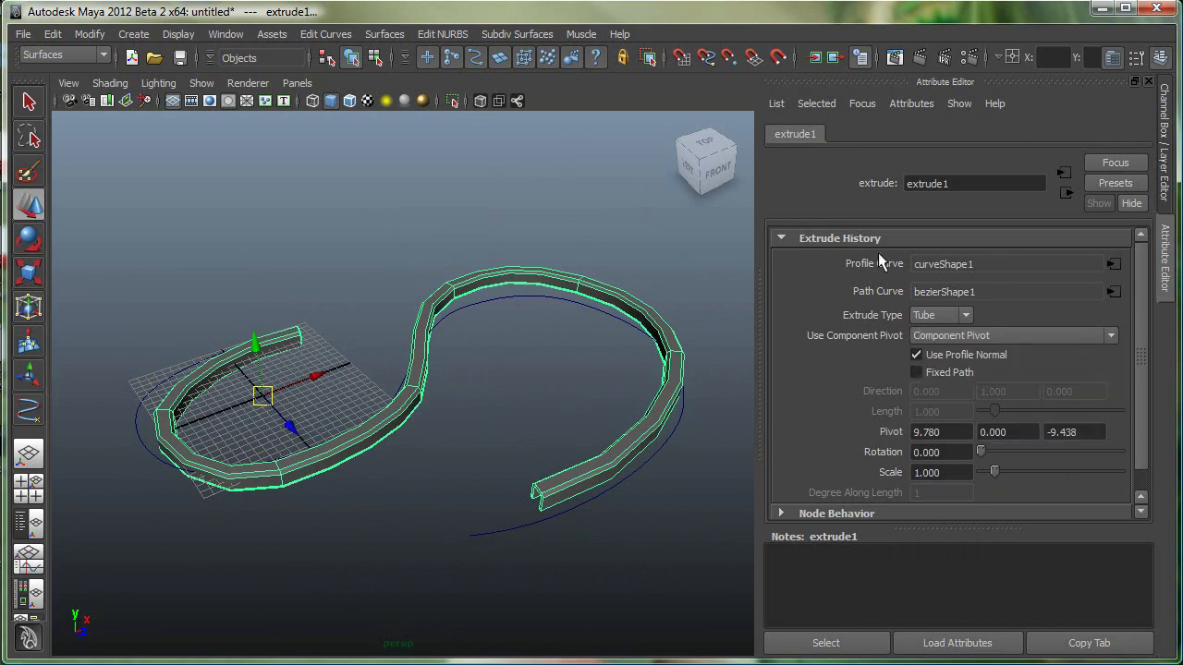
Keep Component Pivot and turn on Fixed Path so the tube follows the path itself
{"action": "right_click_drag", "start_coordinate": [540, 317], "coordinate": [615, 369], "text": "alt"}
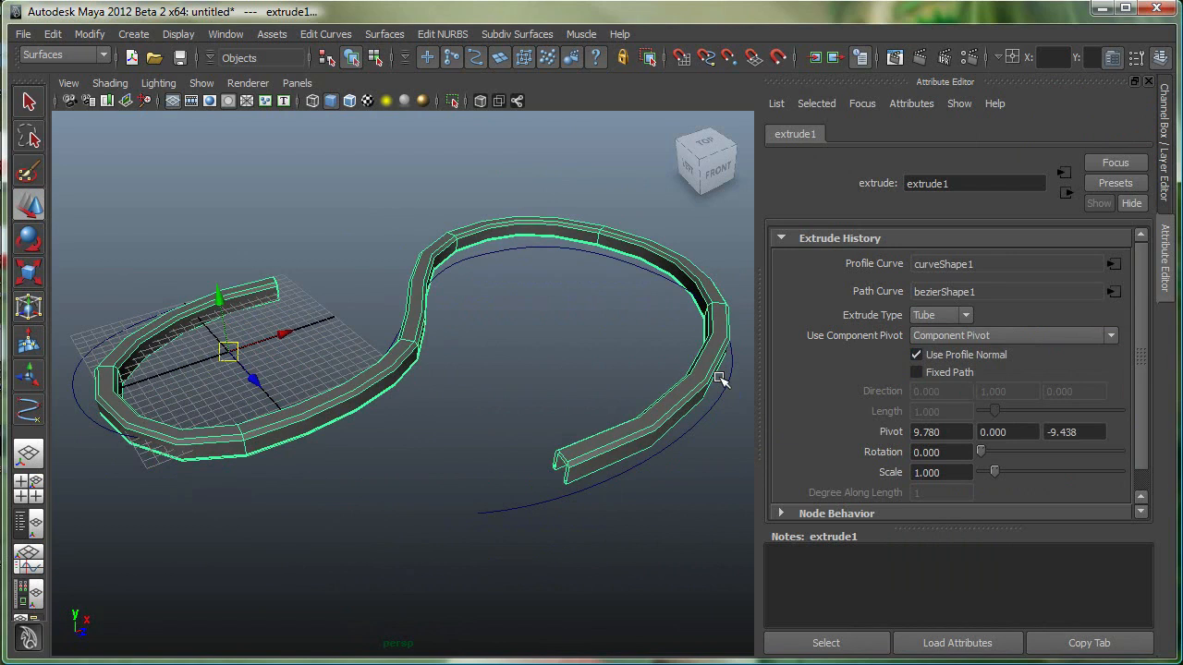
{"action": "left_click", "coordinate": [951, 335]}
{"action": "left_click", "coordinate": [939, 365]}
{"action": "left_click", "coordinate": [956, 370]}
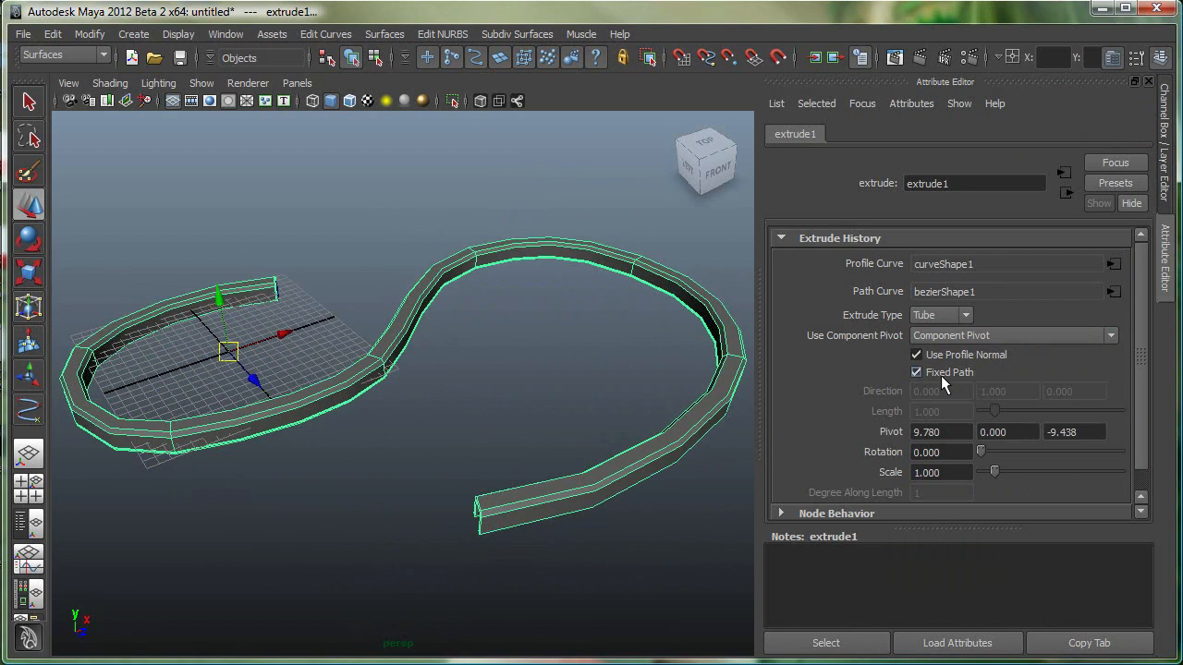
{"action": "left_click_drag", "start_coordinate": [499, 409], "coordinate": [573, 489], "text": "alt"}
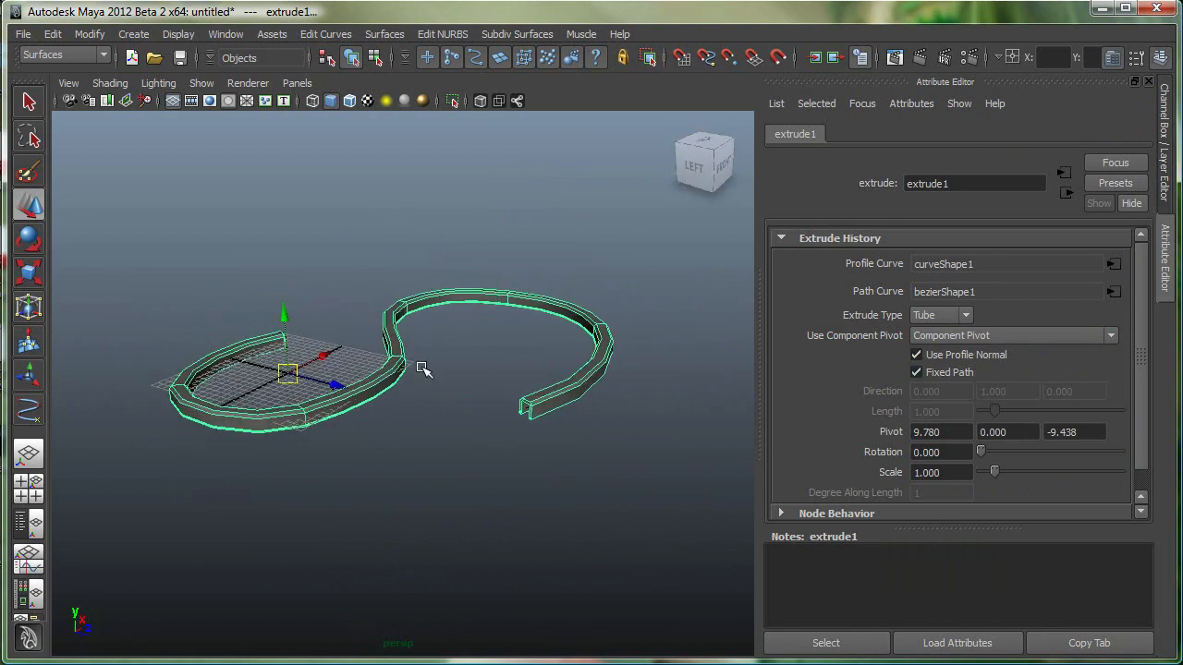